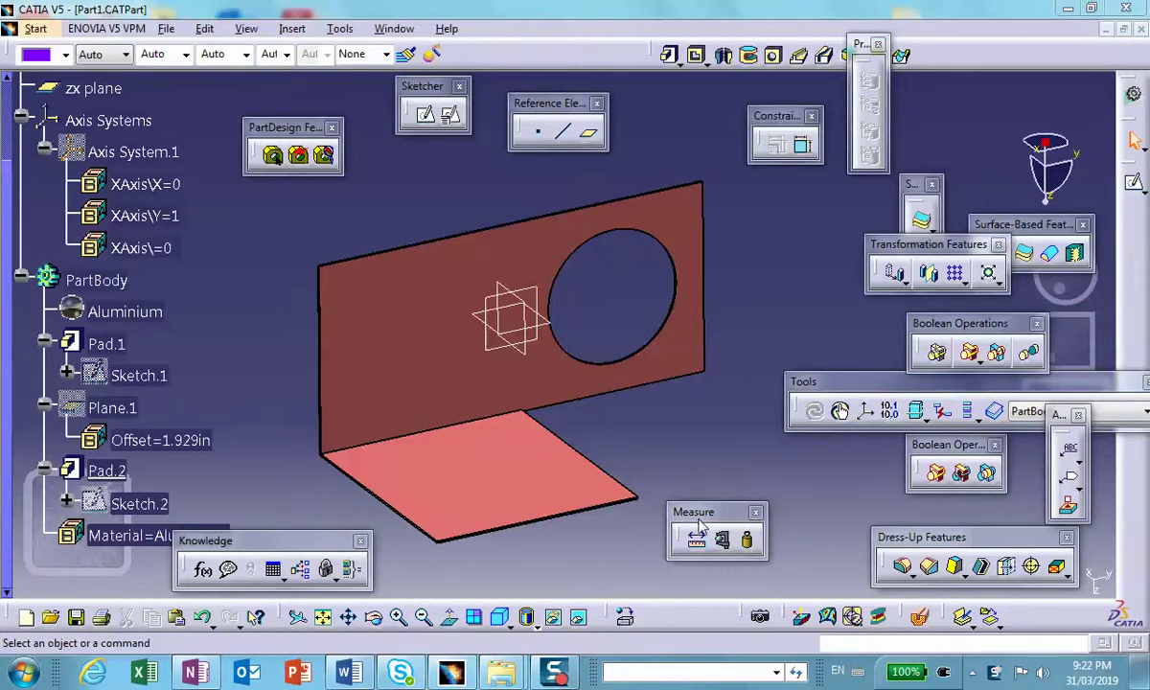
- Bring up the Meriam_Example_Inertia_Catia_Check.docx solution and scroll to page 685's Part 3 and totals
drag(706, 522, 715, 505)
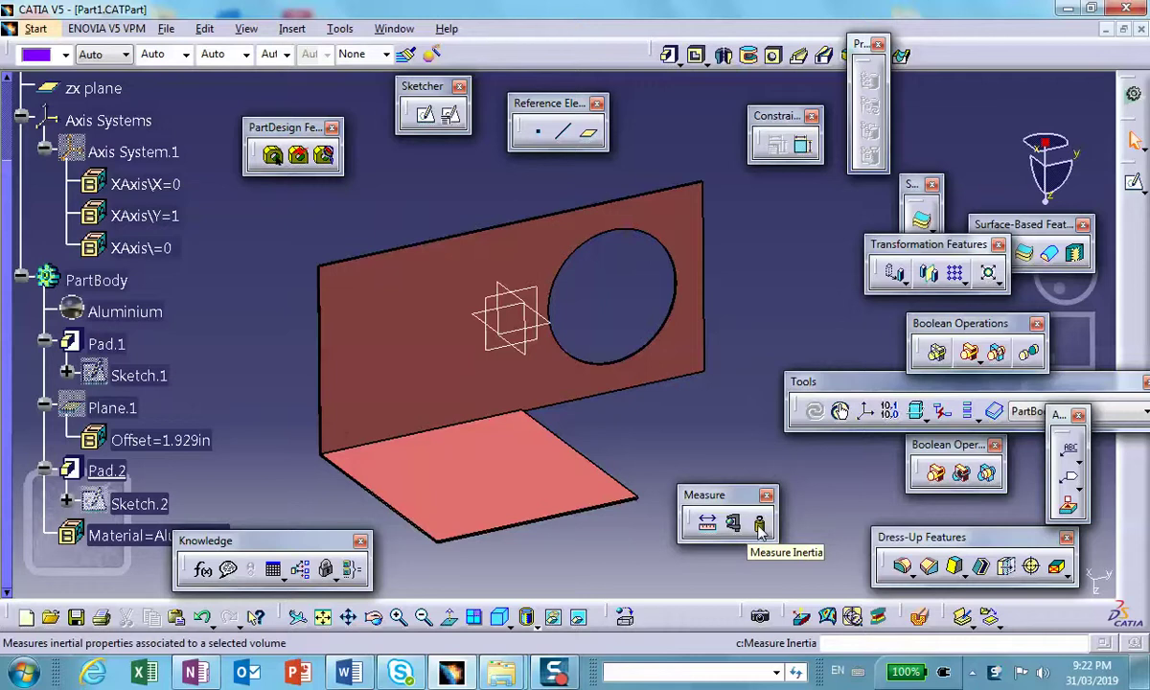
click(708, 524)
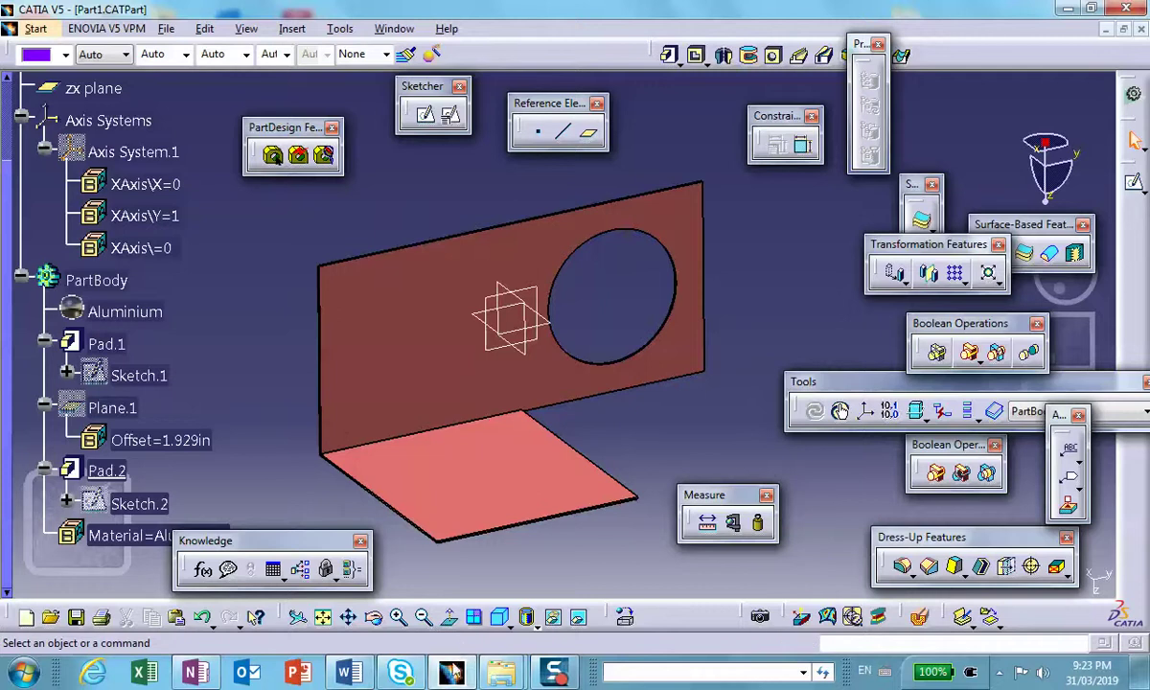
mouse_move(353, 675)
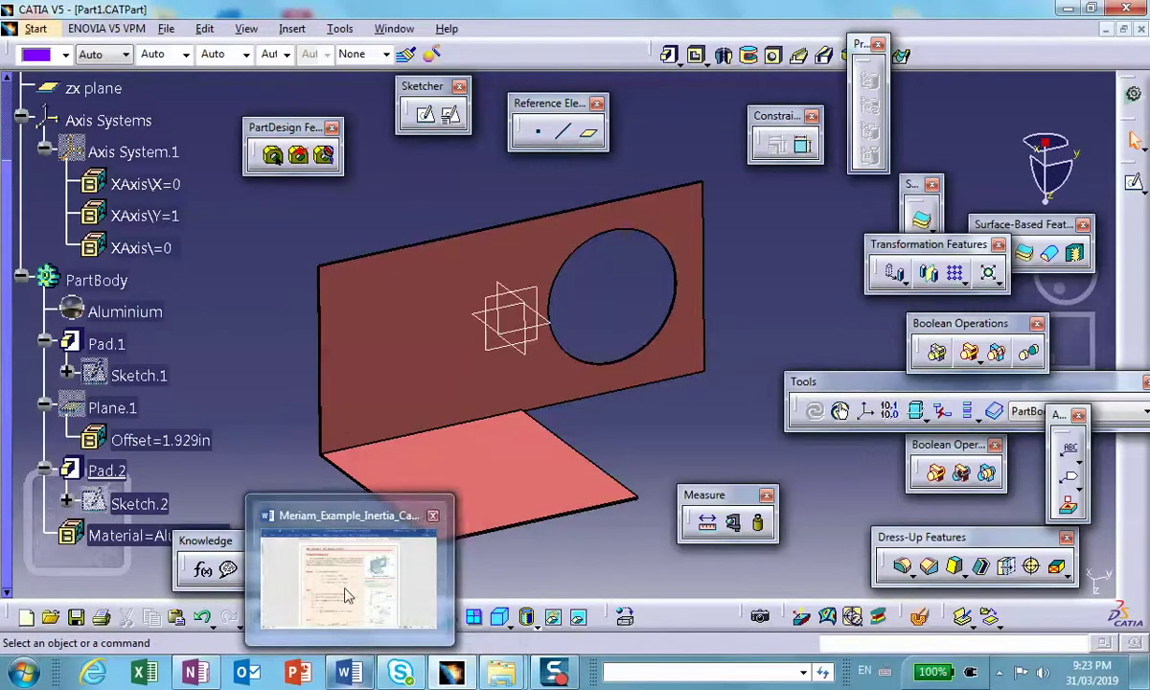
click(347, 592)
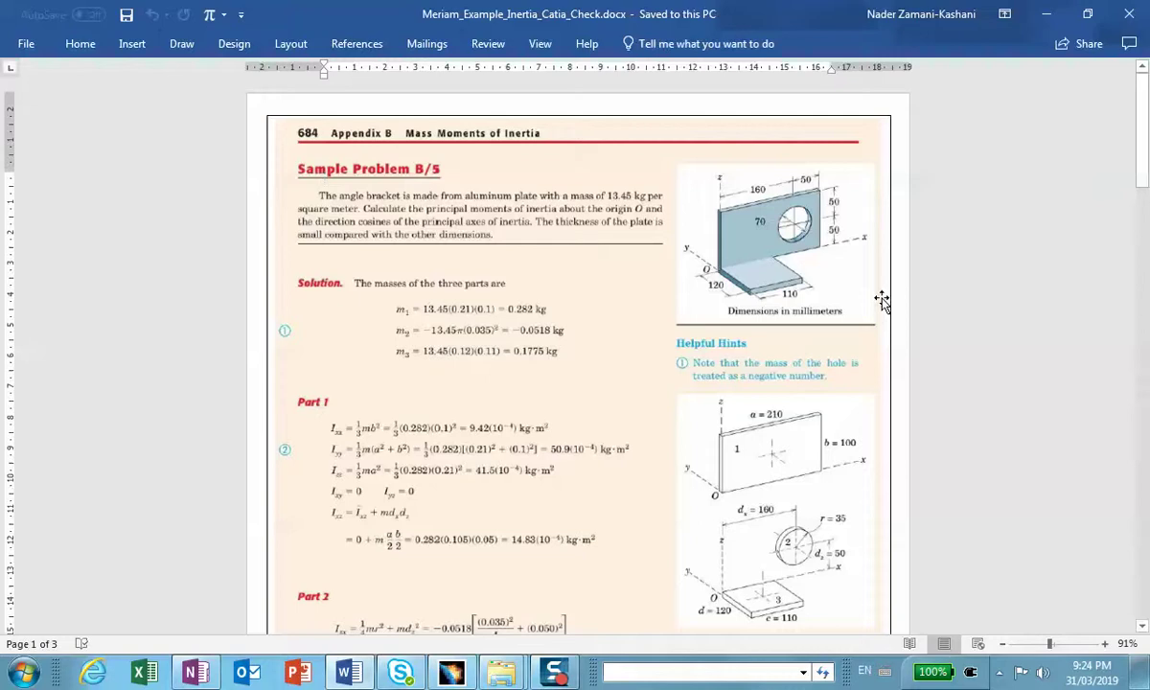
drag(1145, 99, 1121, 290)
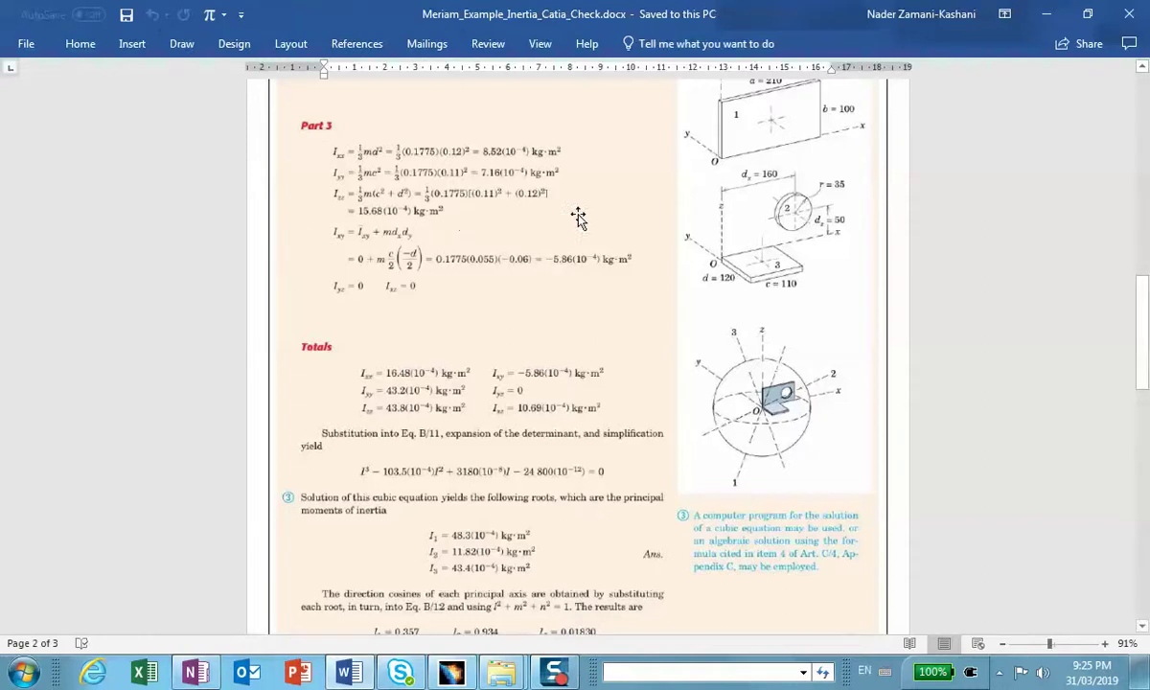
- Scroll back to the top of Sample Problem B/5 on page 684, with bracket dimensions and part masses
scroll(1035, 277, up, 2)
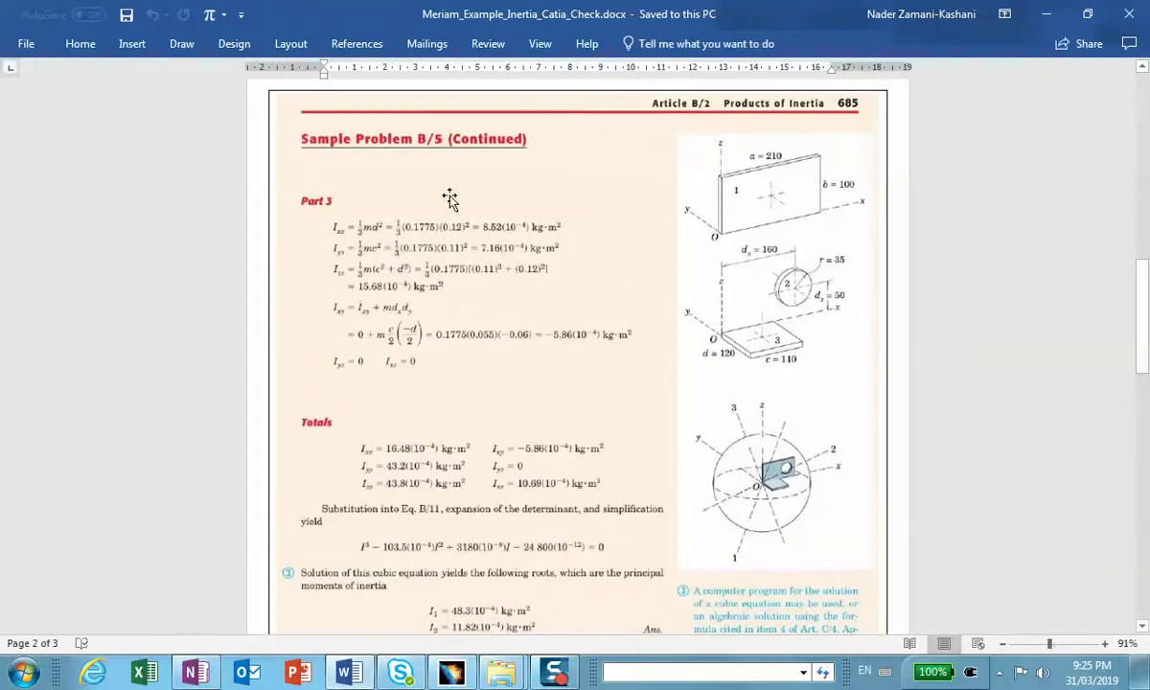
scroll(512, 200, up, 5)
scroll(553, 217, up, 15)
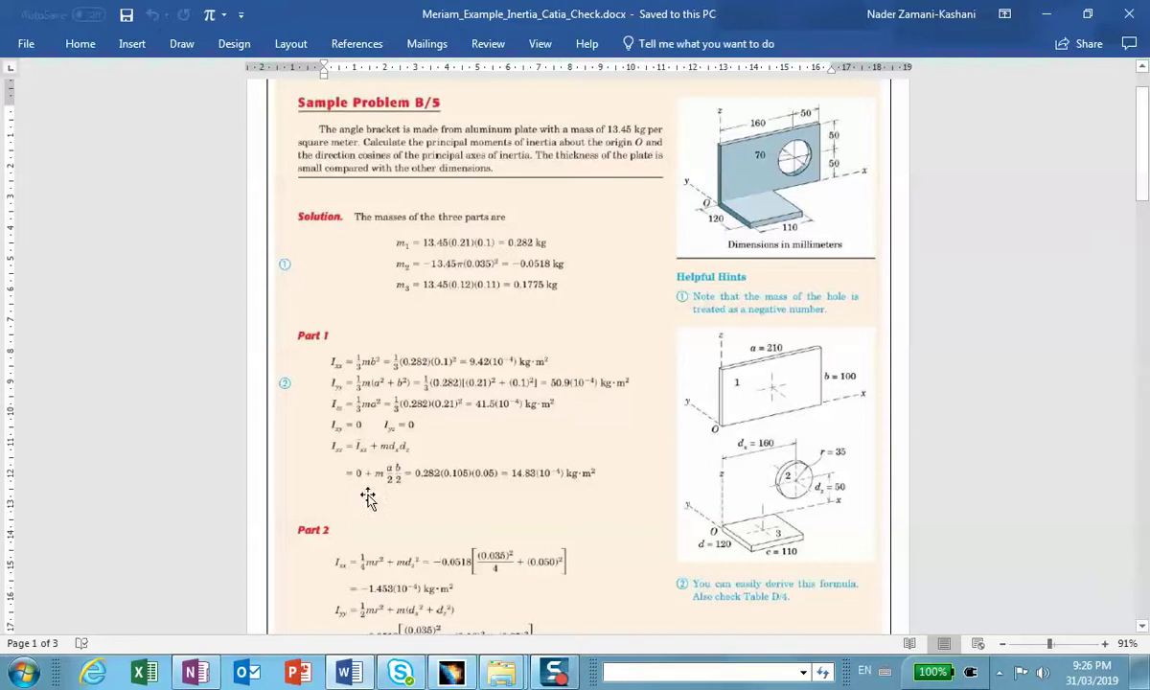
- Open Finding the inertia.mcd from the project folder and check its plate thickness t := 1mm
click(1062, 11)
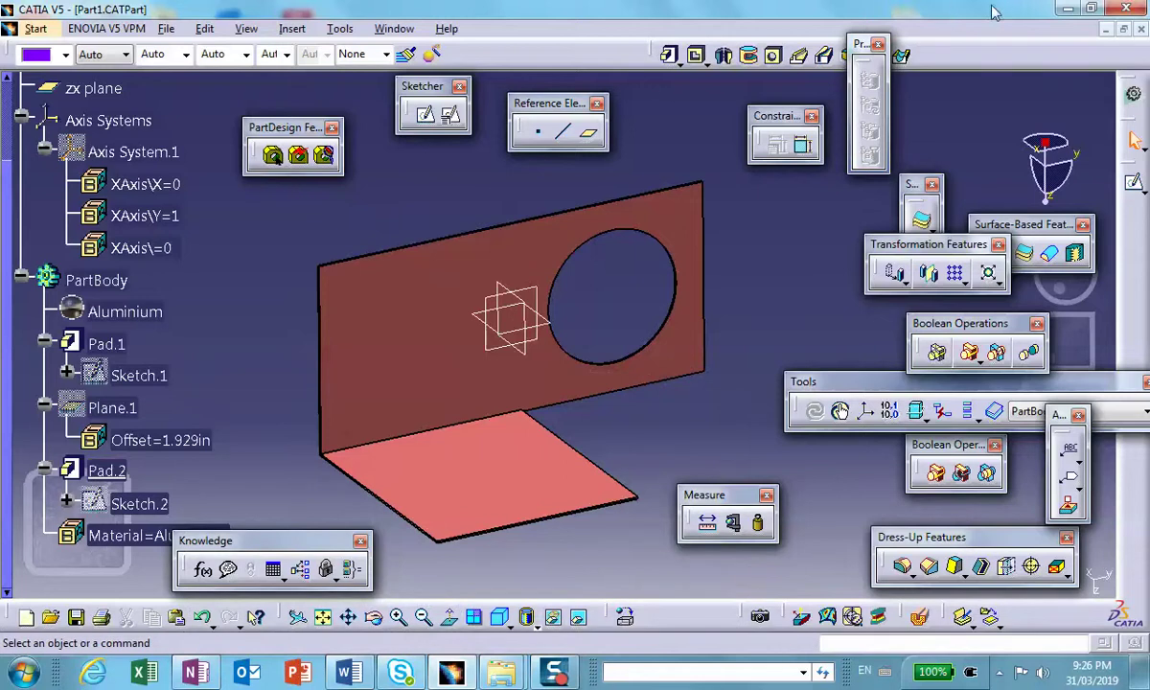
click(1066, 8)
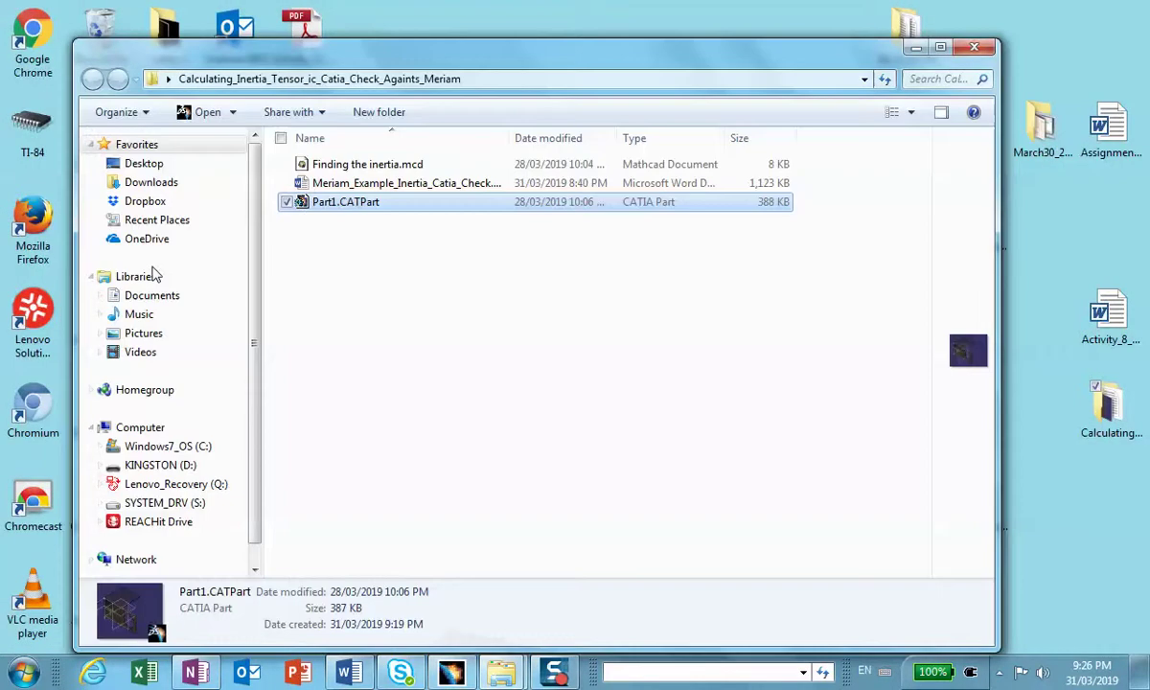
double_click(352, 167)
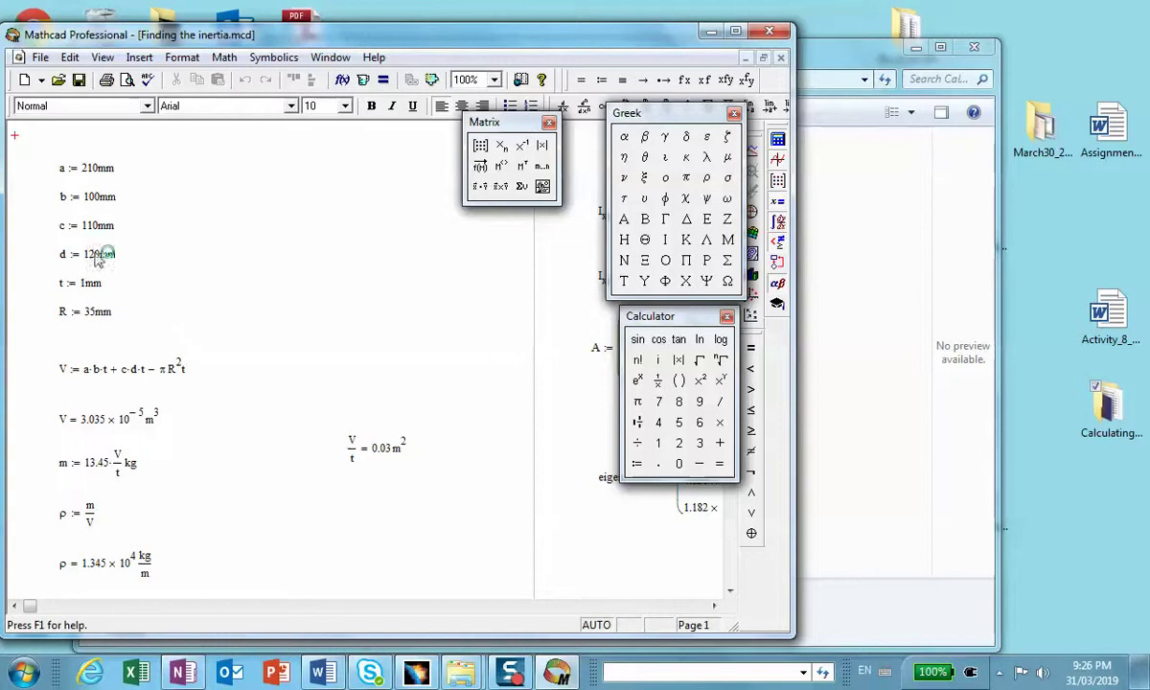
drag(62, 288, 108, 283)
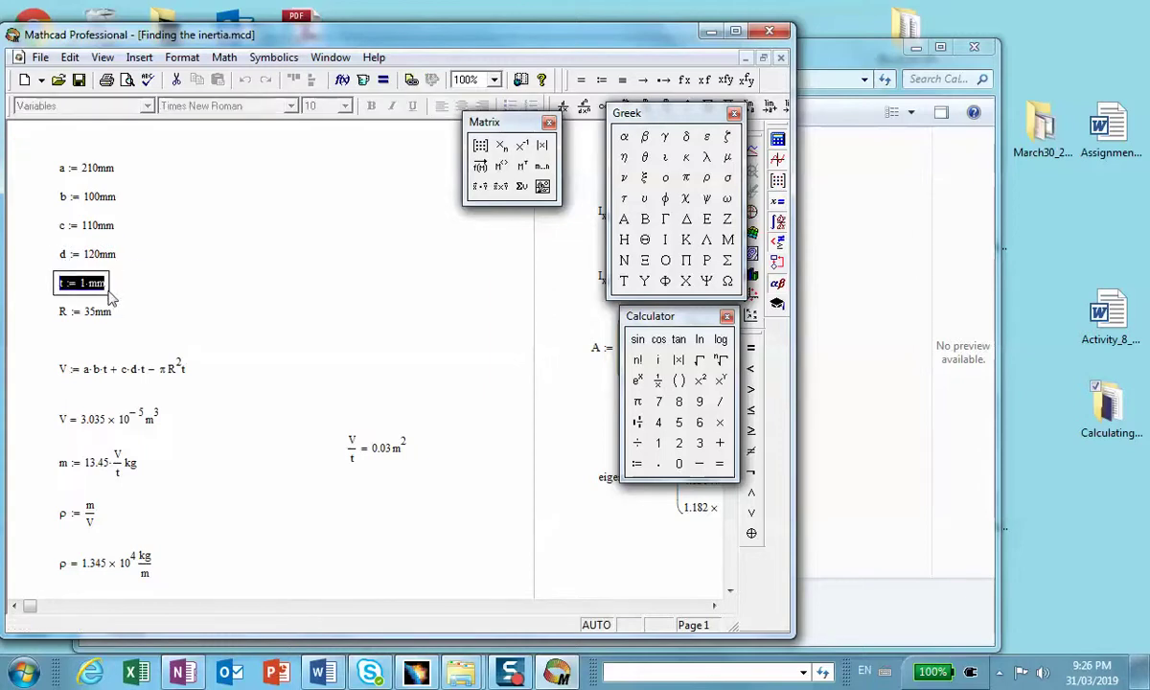
click(709, 32)
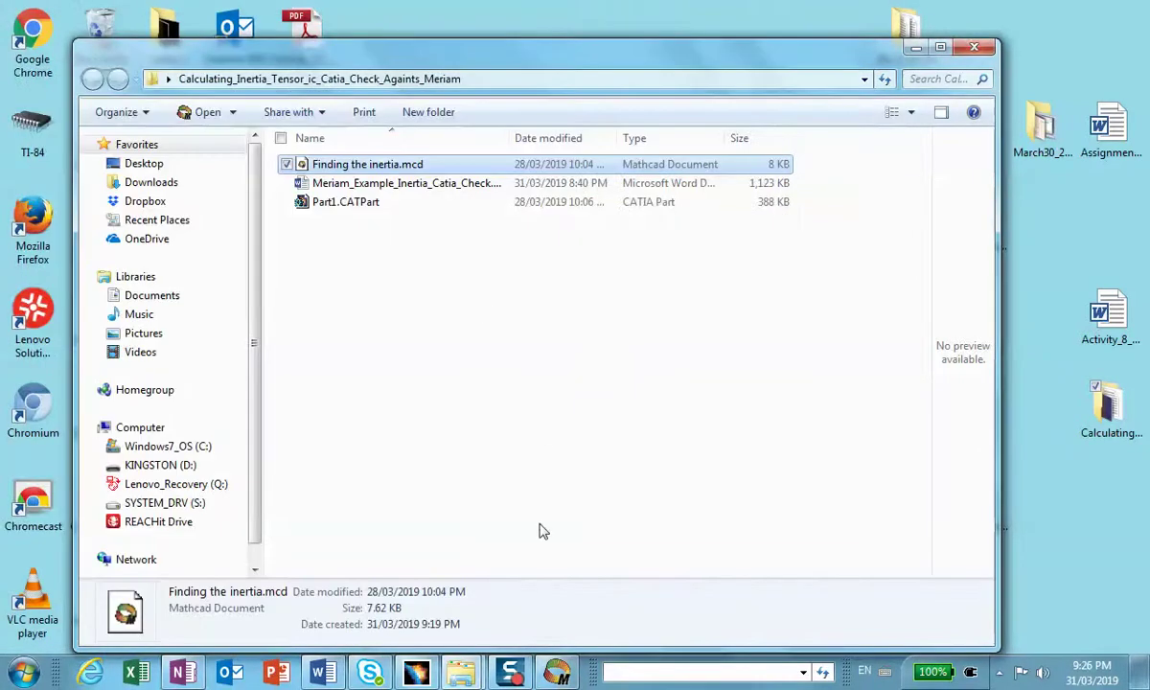
mouse_move(558, 675)
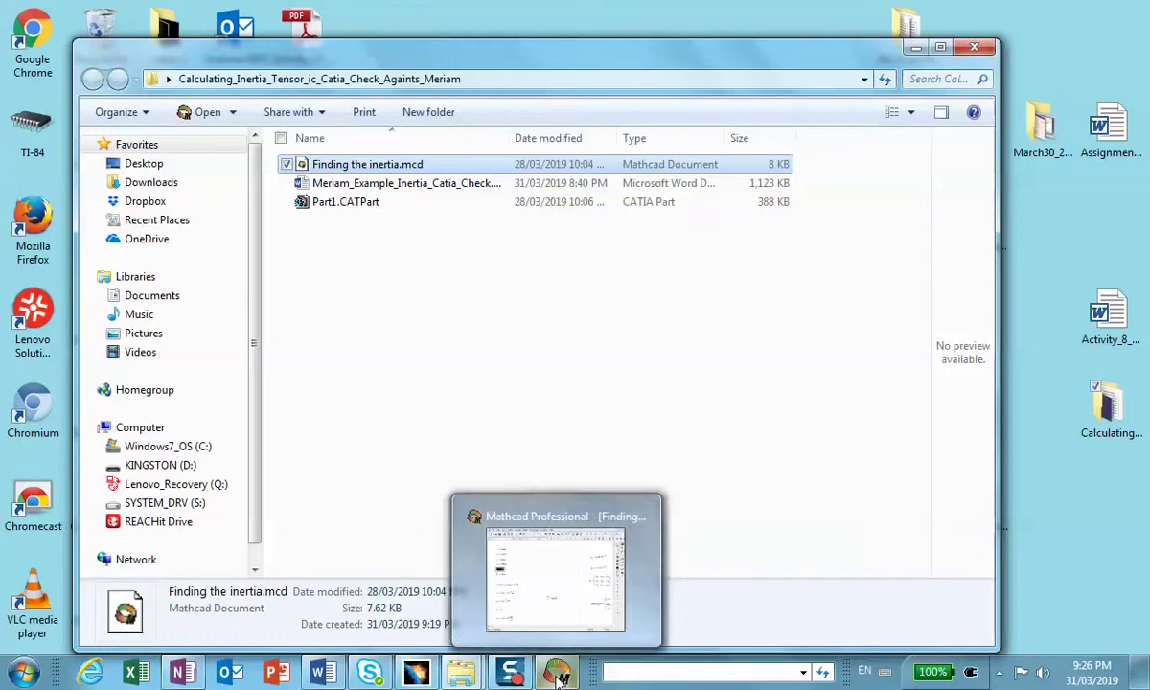
- Back in CATIA, measure the base plate's edge thickness with Measure Item: 0.039in
mouse_move(421, 658)
click(451, 560)
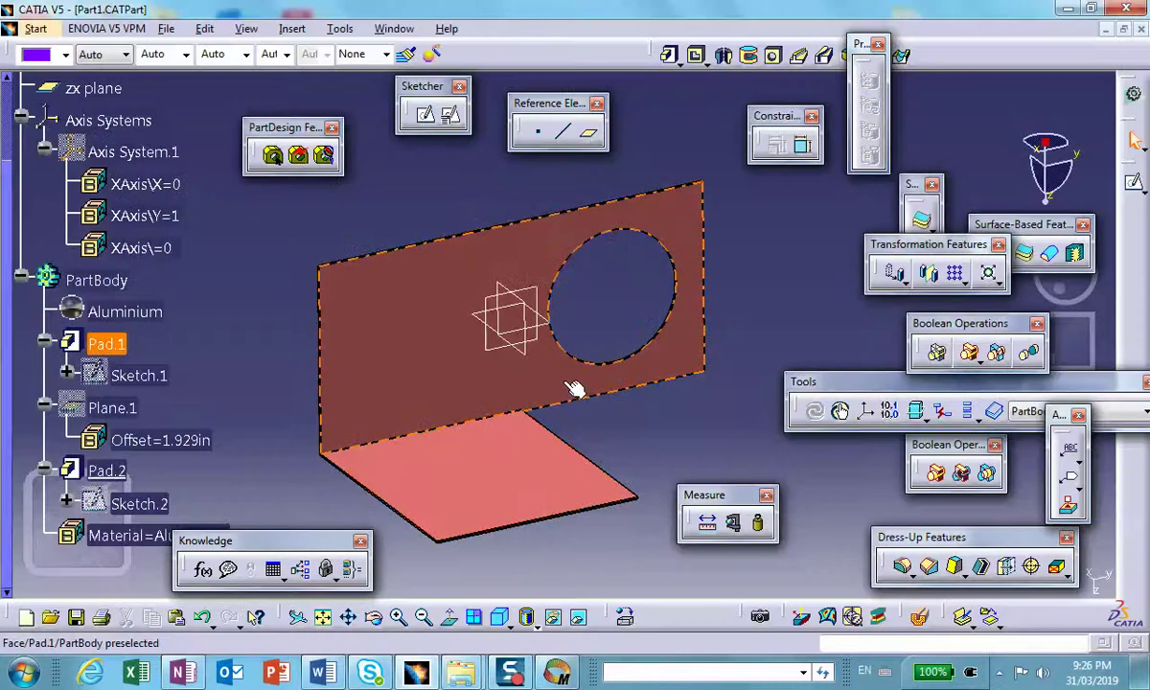
ctrl+middle_drag(593, 411, 358, 109)
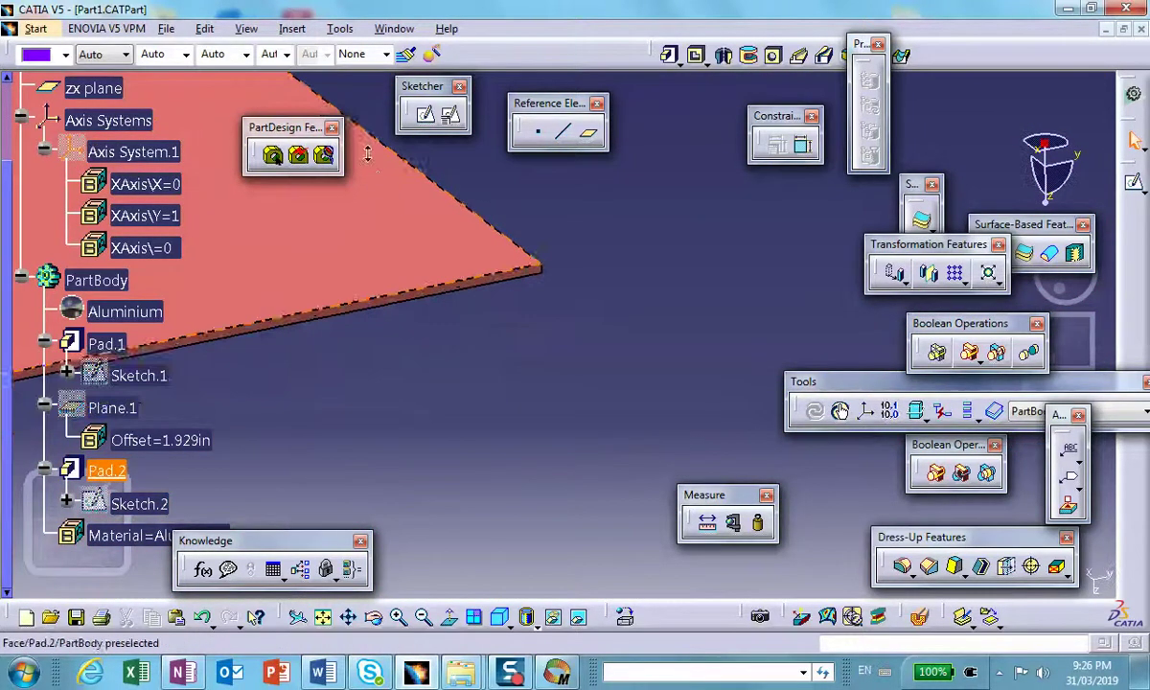
click(732, 521)
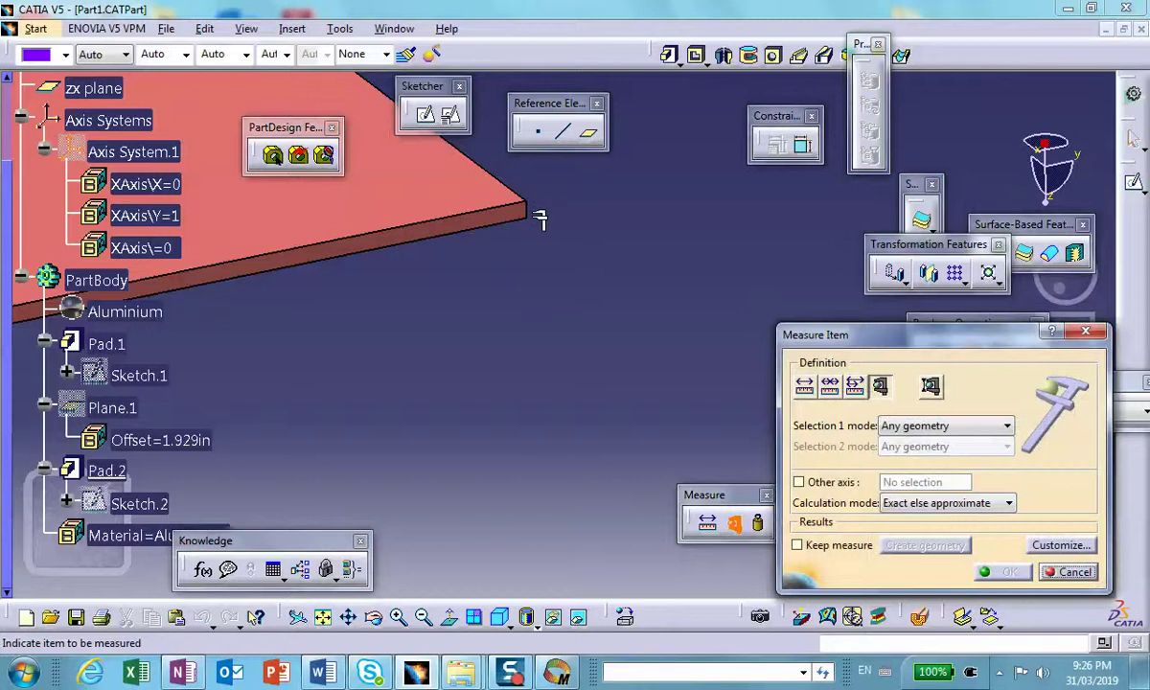
click(526, 205)
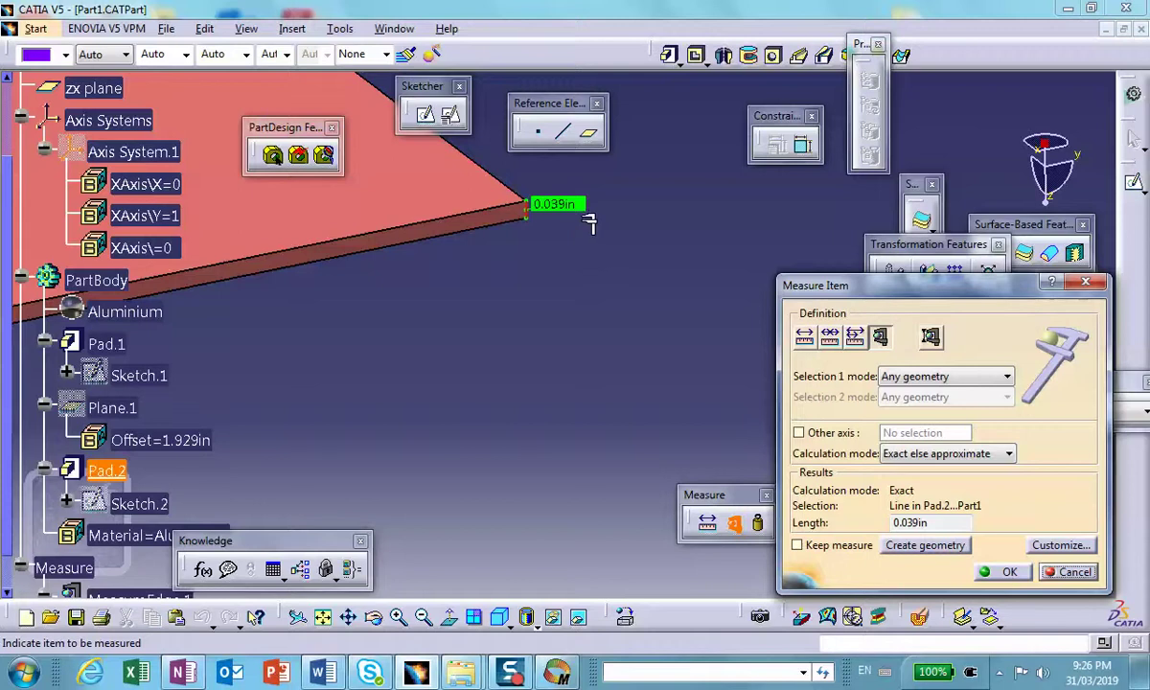
click(1007, 573)
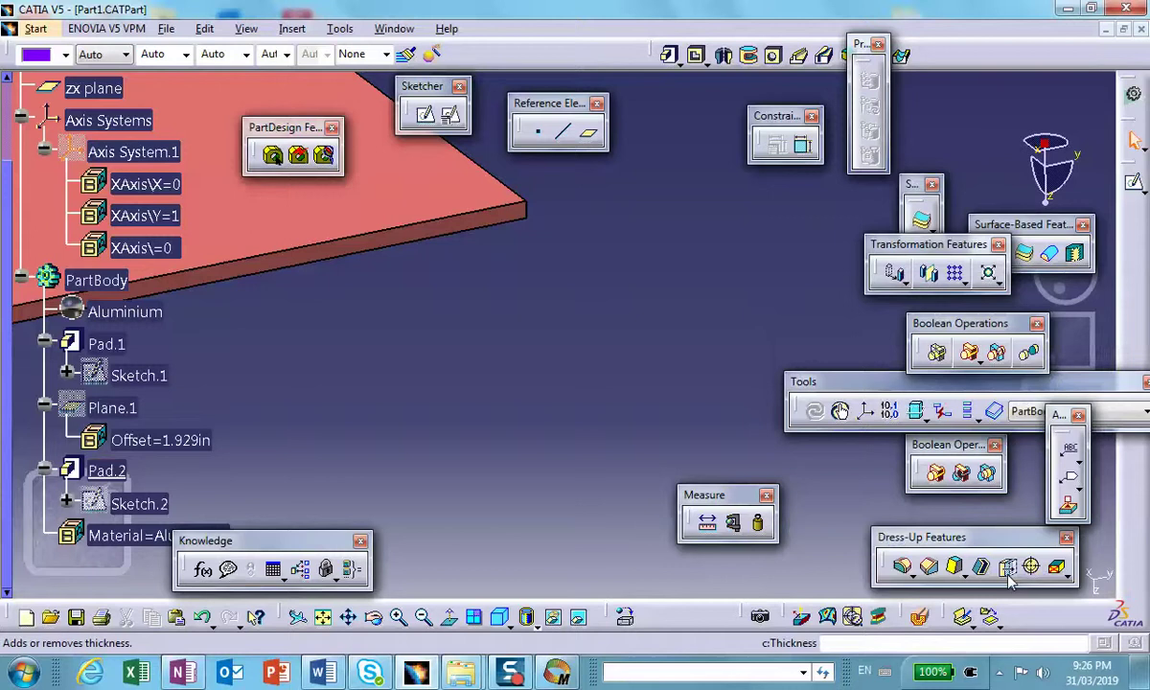
- Set CATIA's length unit to Millimeter (mm) in the Parameters and Measure units options
click(340, 29)
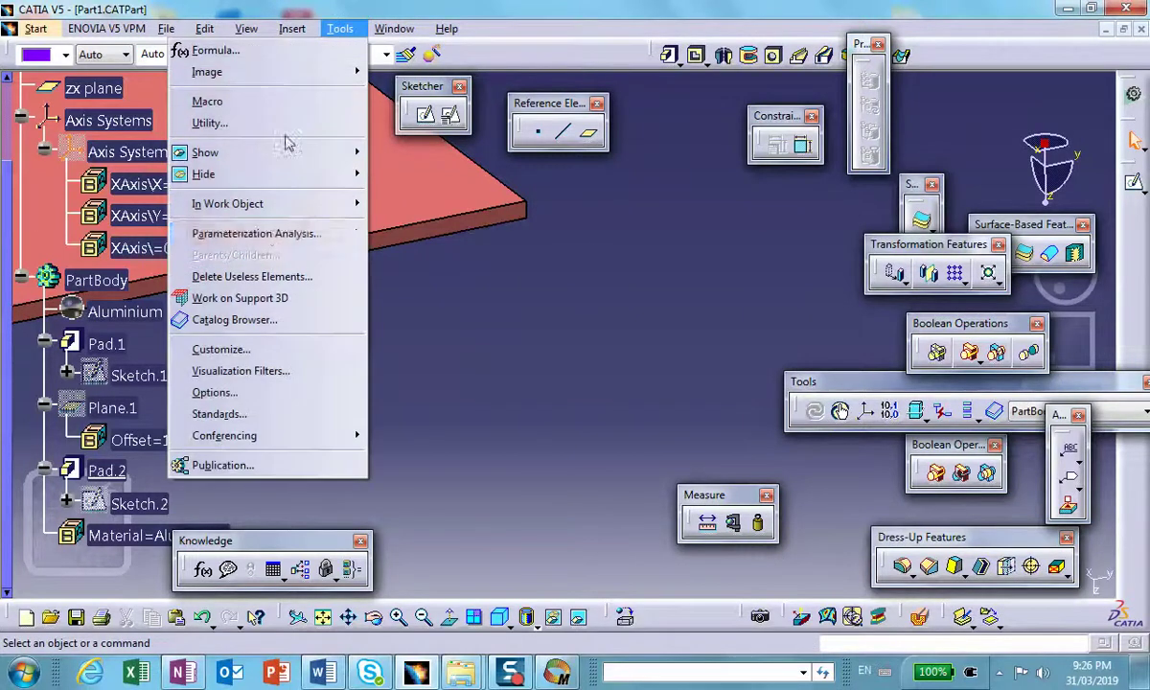
click(213, 392)
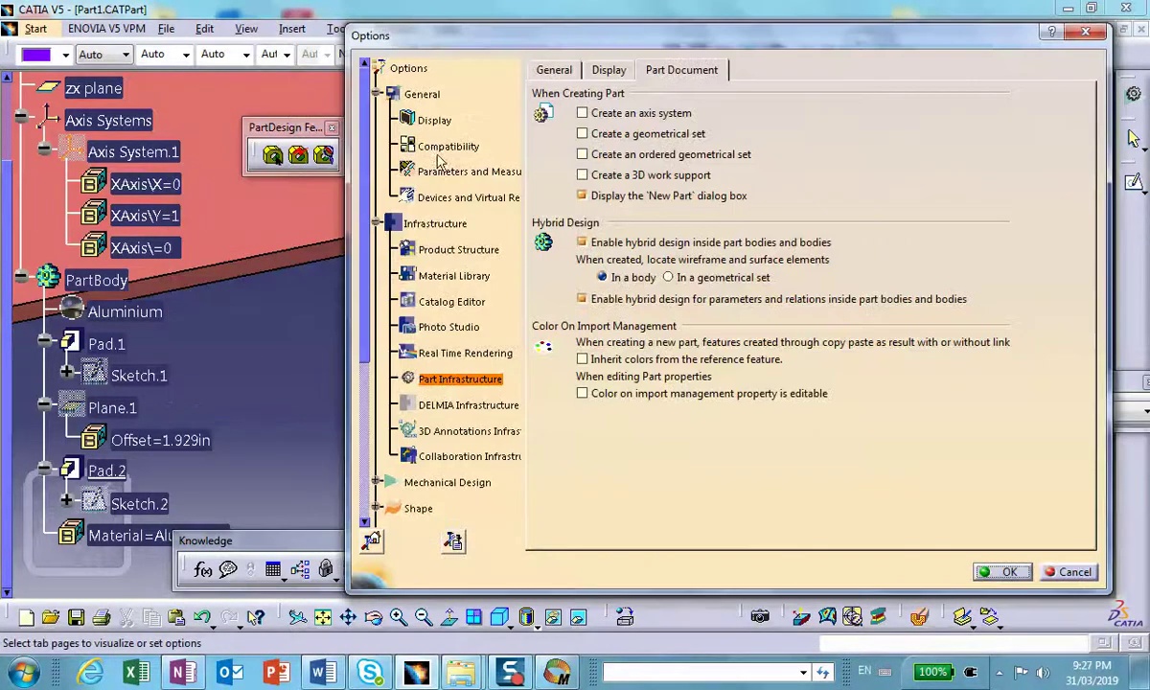
click(437, 172)
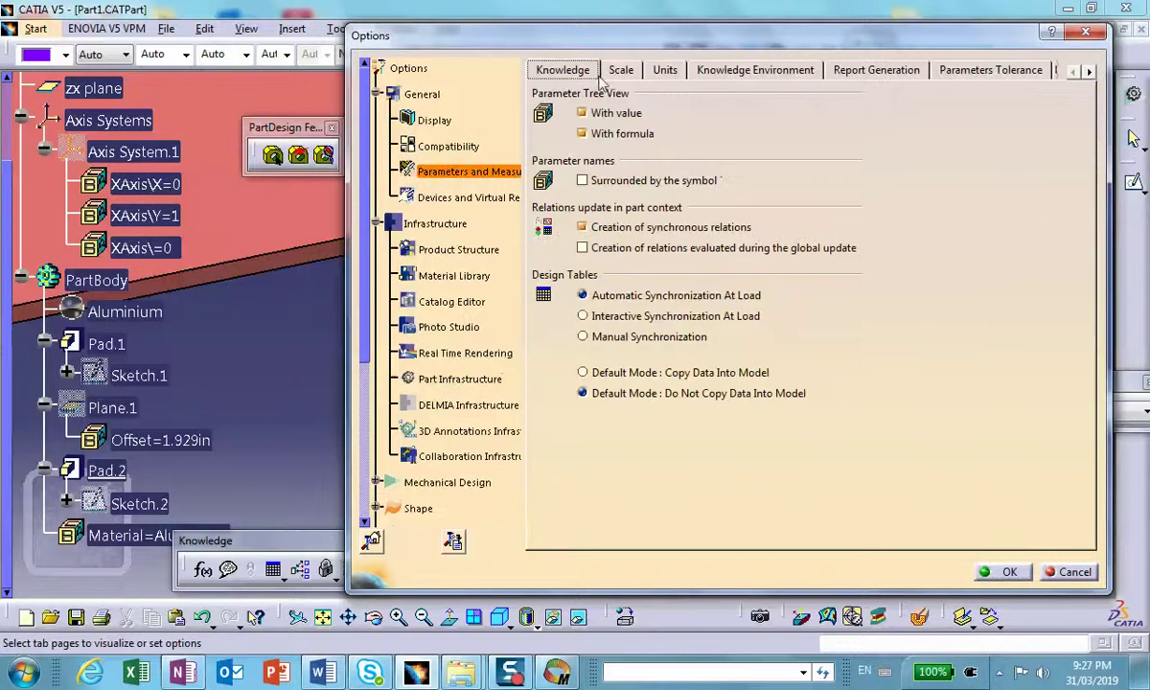
click(664, 70)
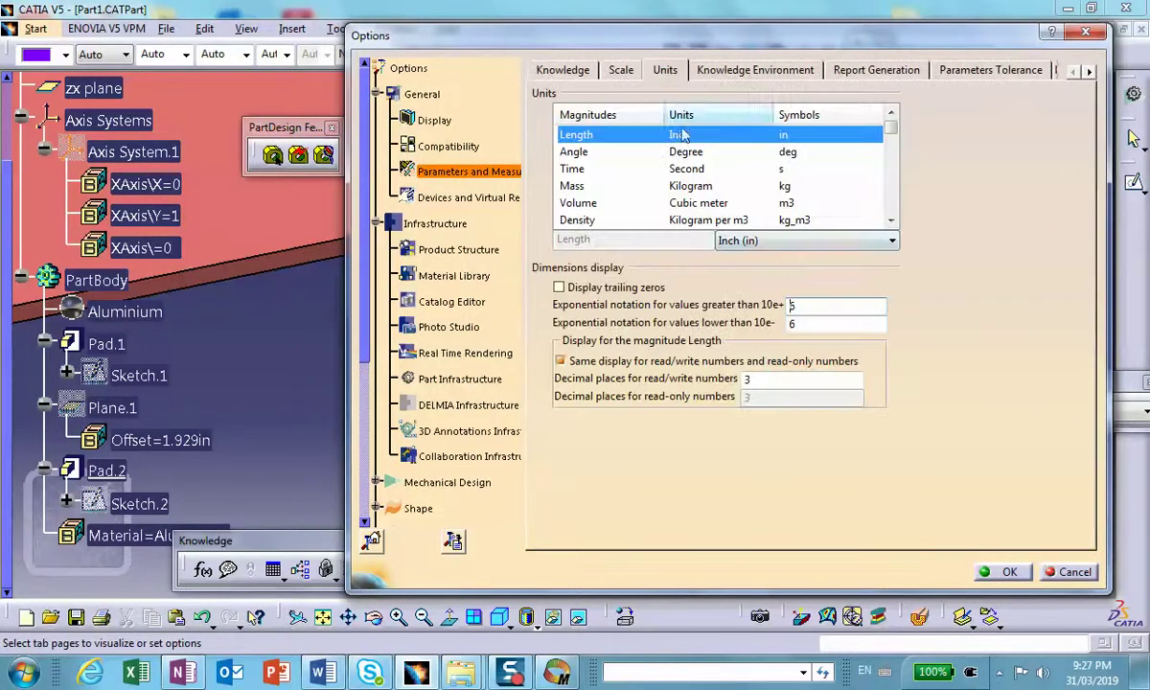
click(879, 242)
scroll(814, 251, up, 1)
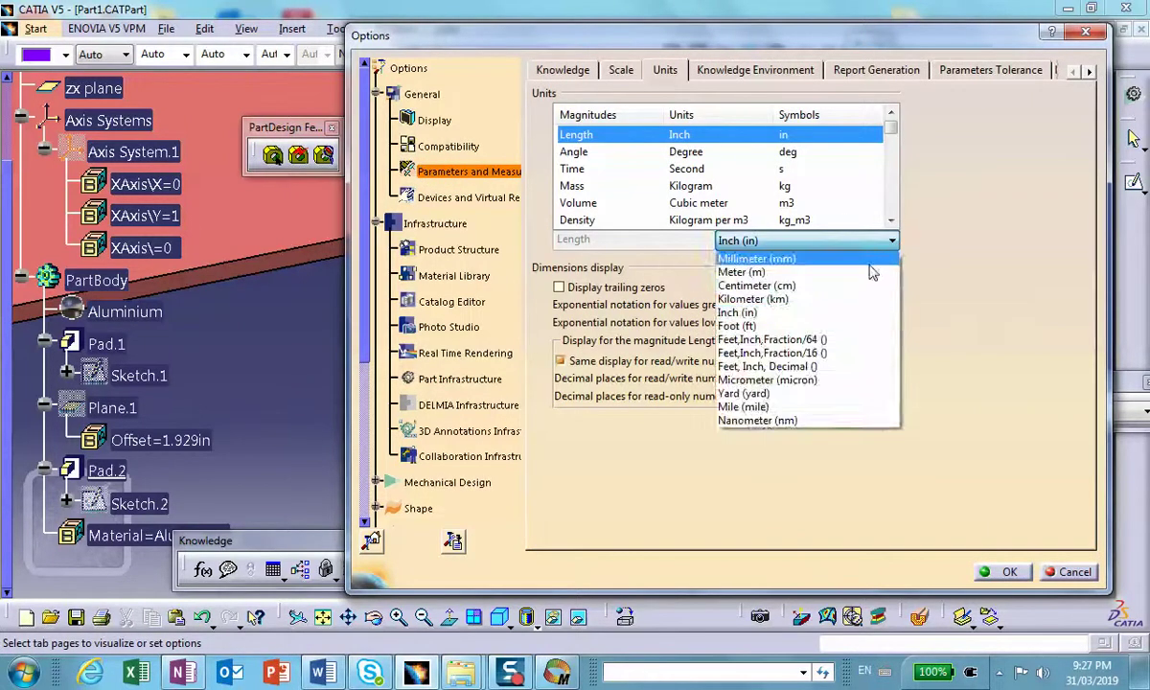
click(815, 251)
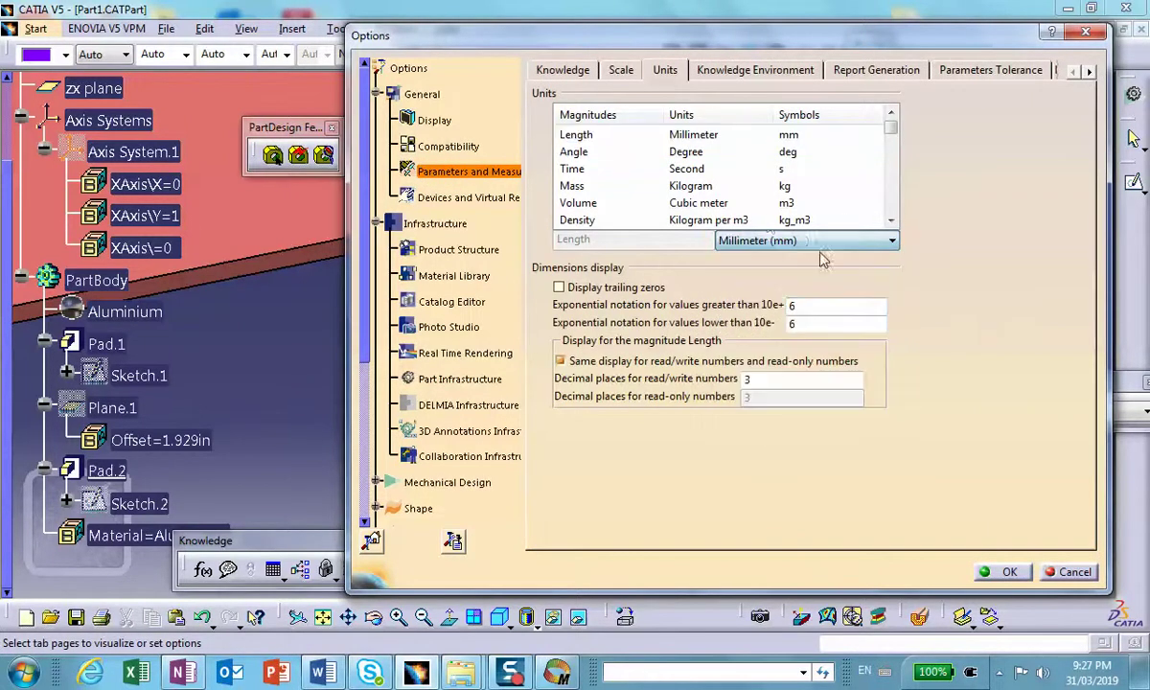
click(1009, 575)
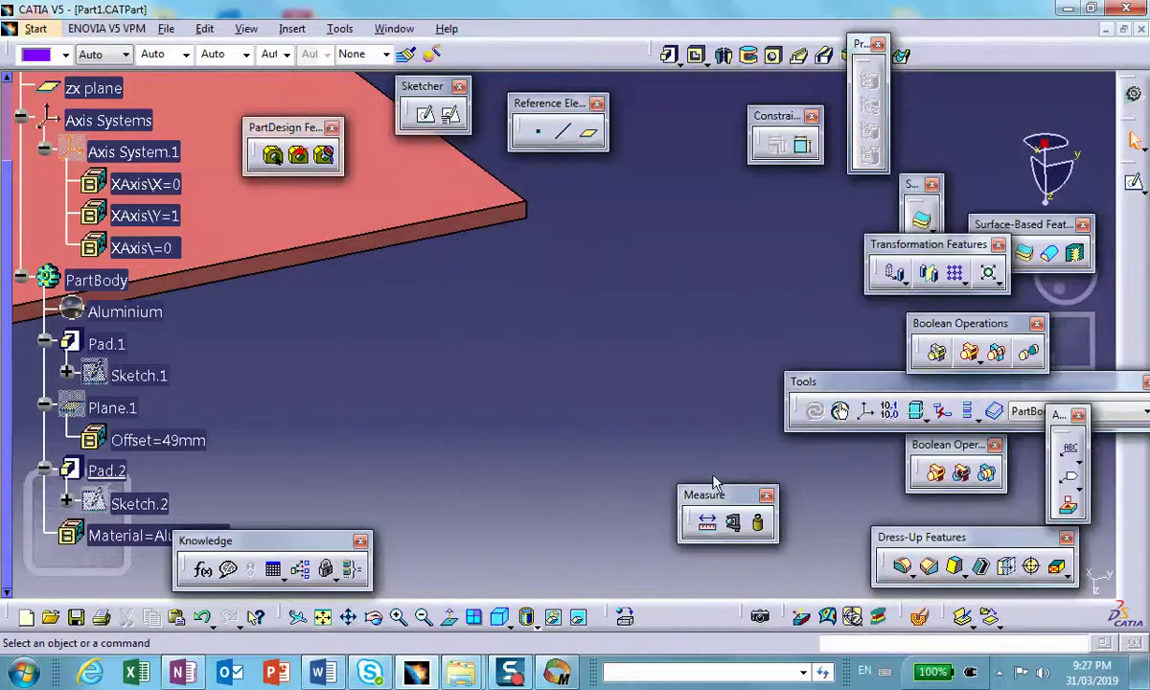
- Measure the Pad.2 edge as 1mm thick, then view the whole bracket with its hole
click(728, 523)
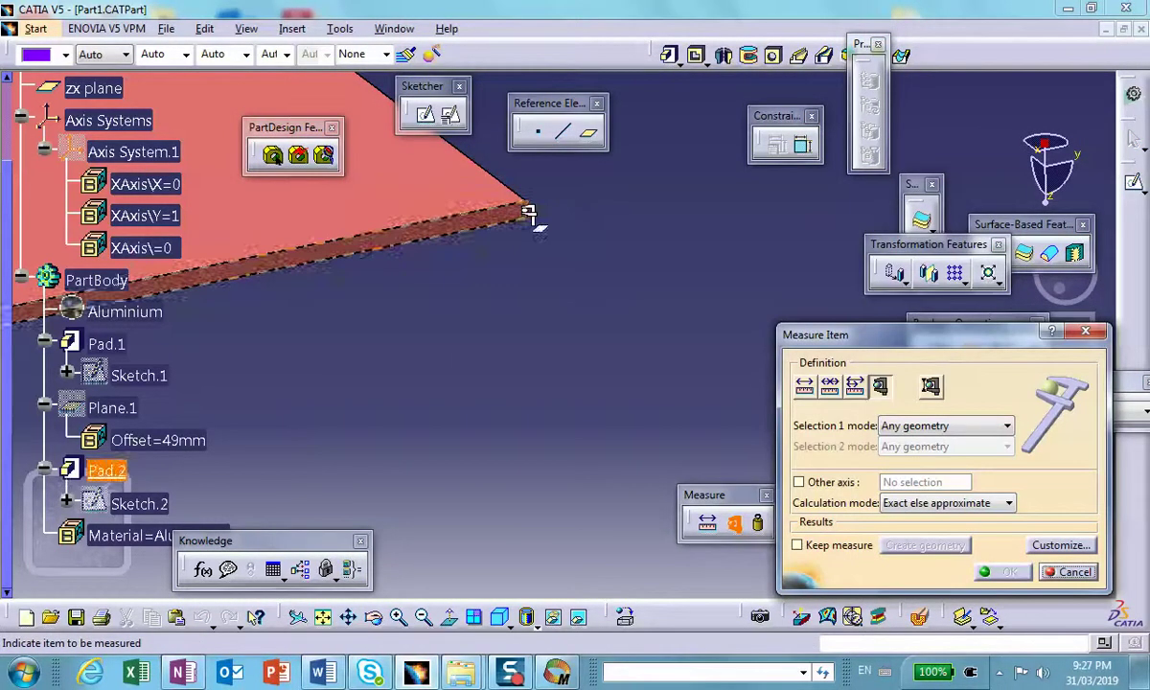
click(534, 210)
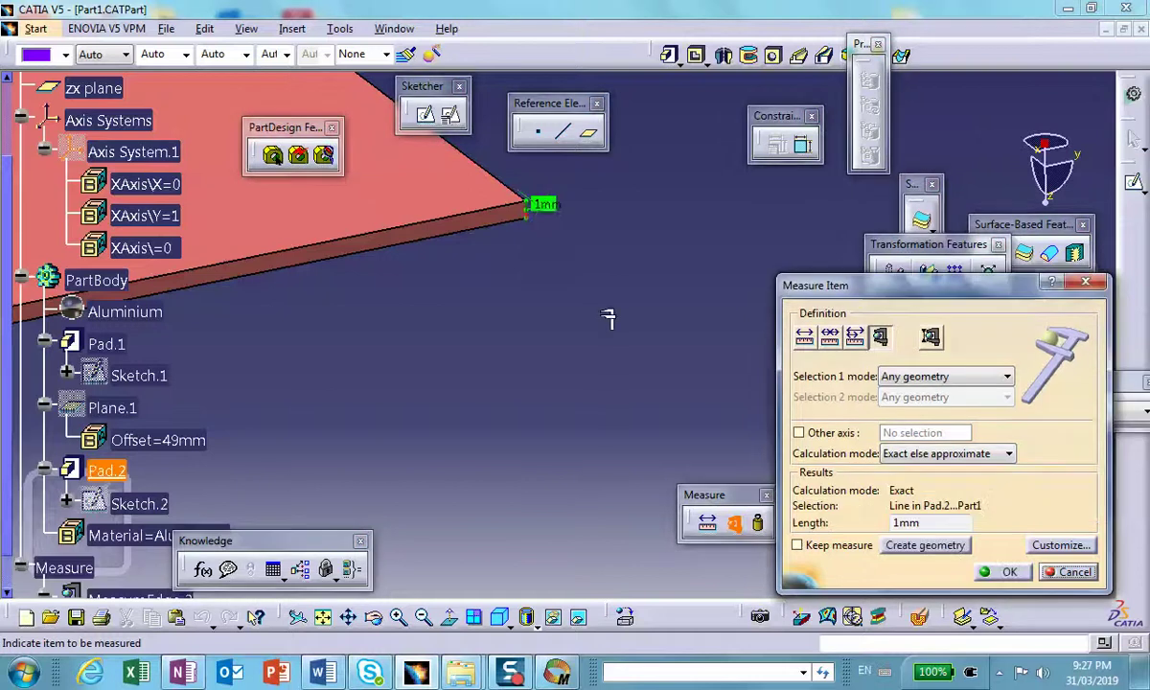
click(1004, 571)
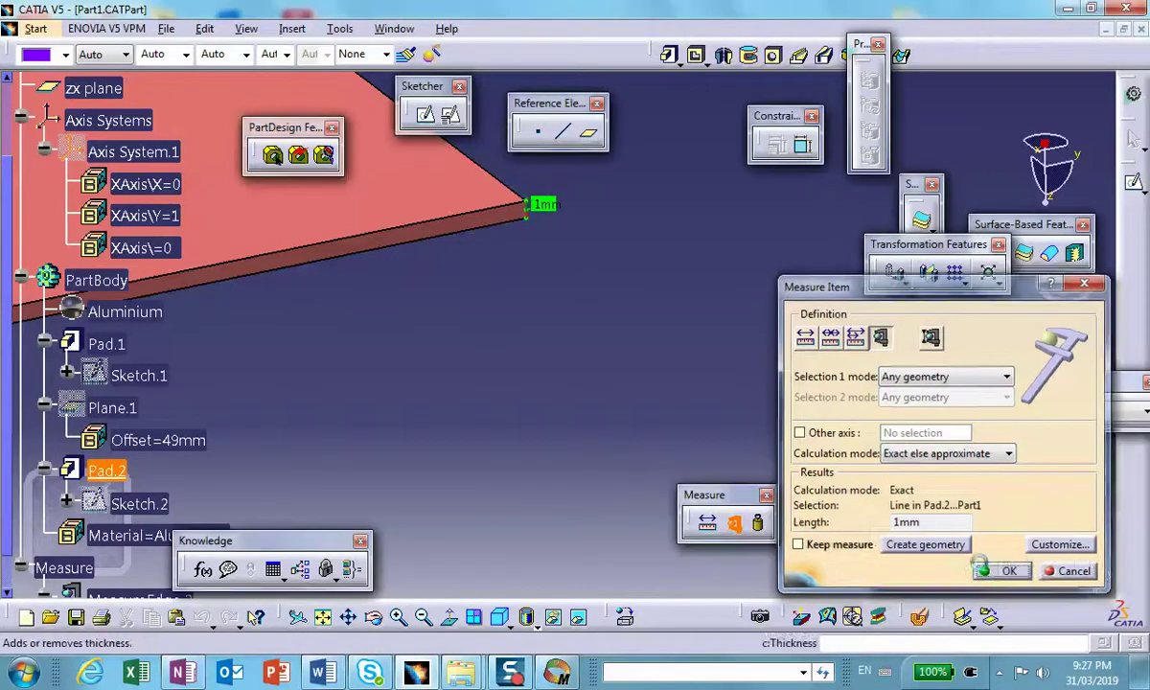
middle_drag(508, 271, 498, 471)
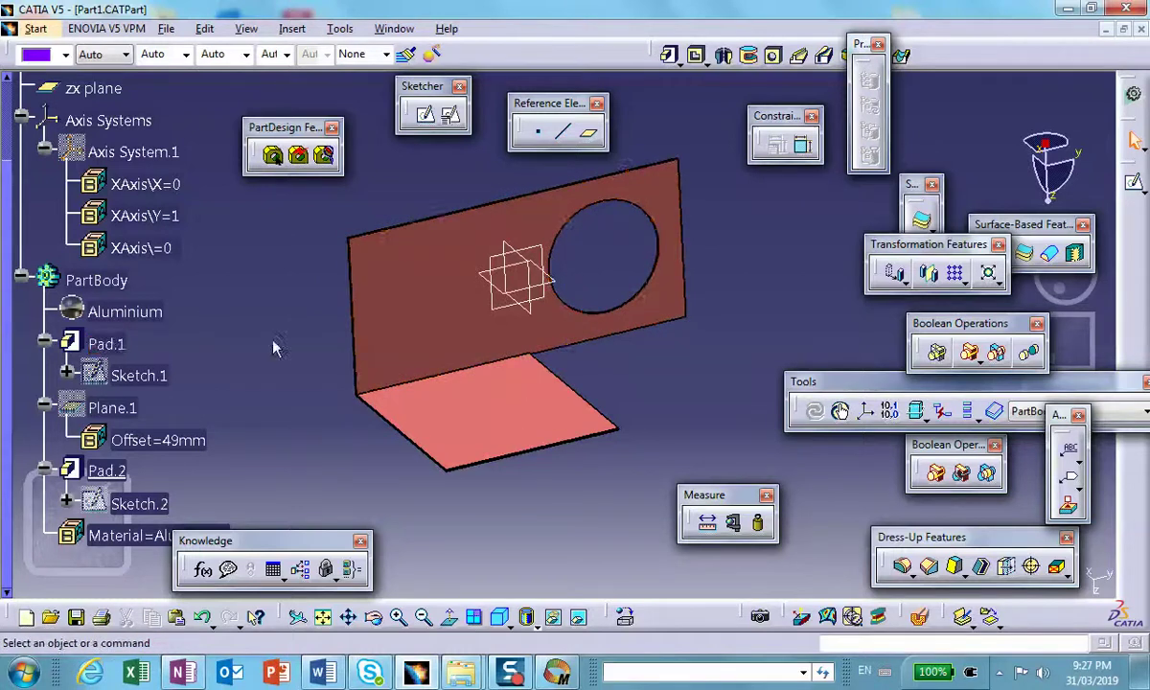
- Check the Aluminium material's structural properties, density 13450kg_m3, then bring up the Word solution
middle_drag(437, 342, 359, 310)
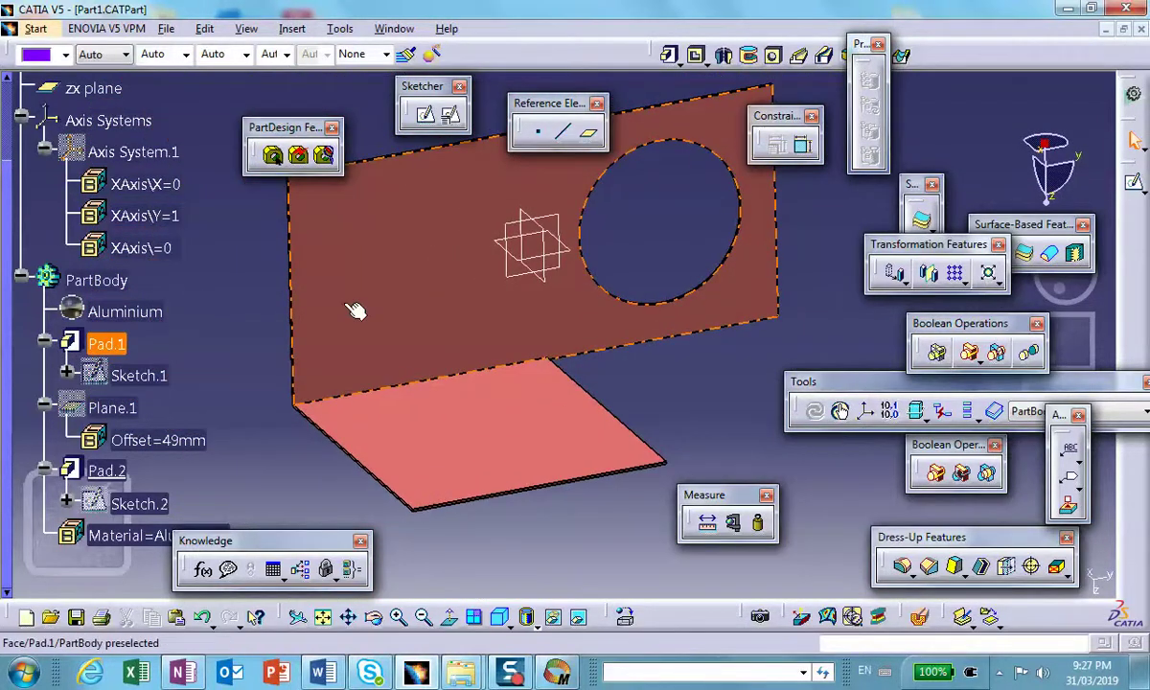
click(148, 314)
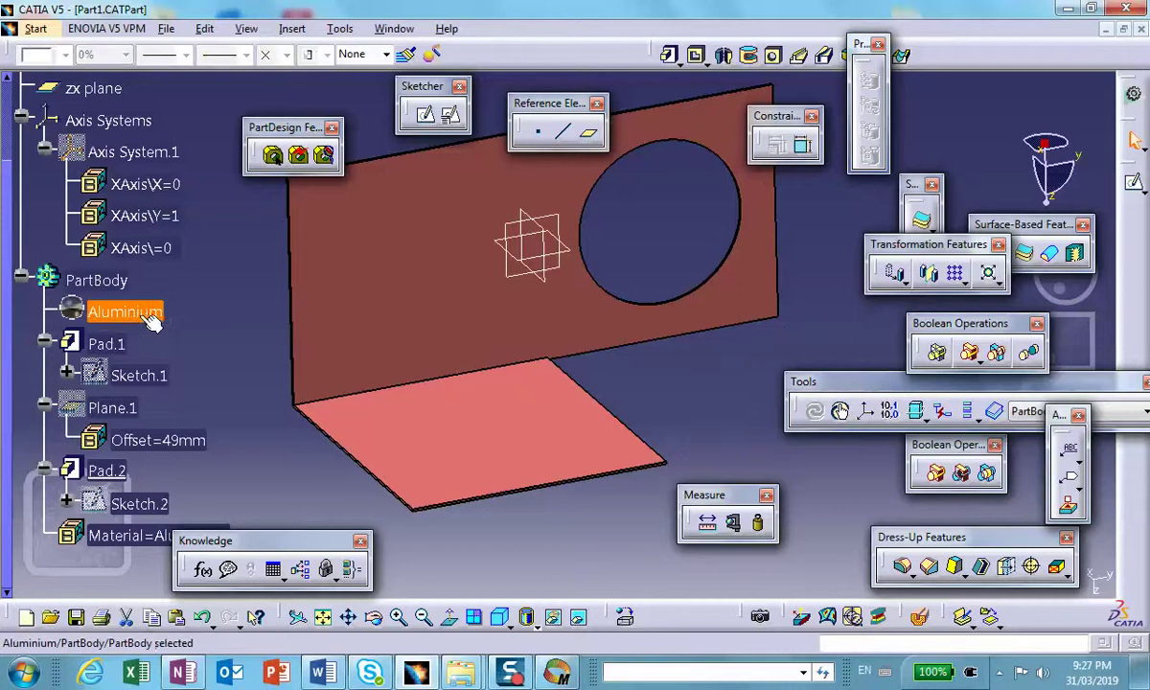
key(alt+Return)
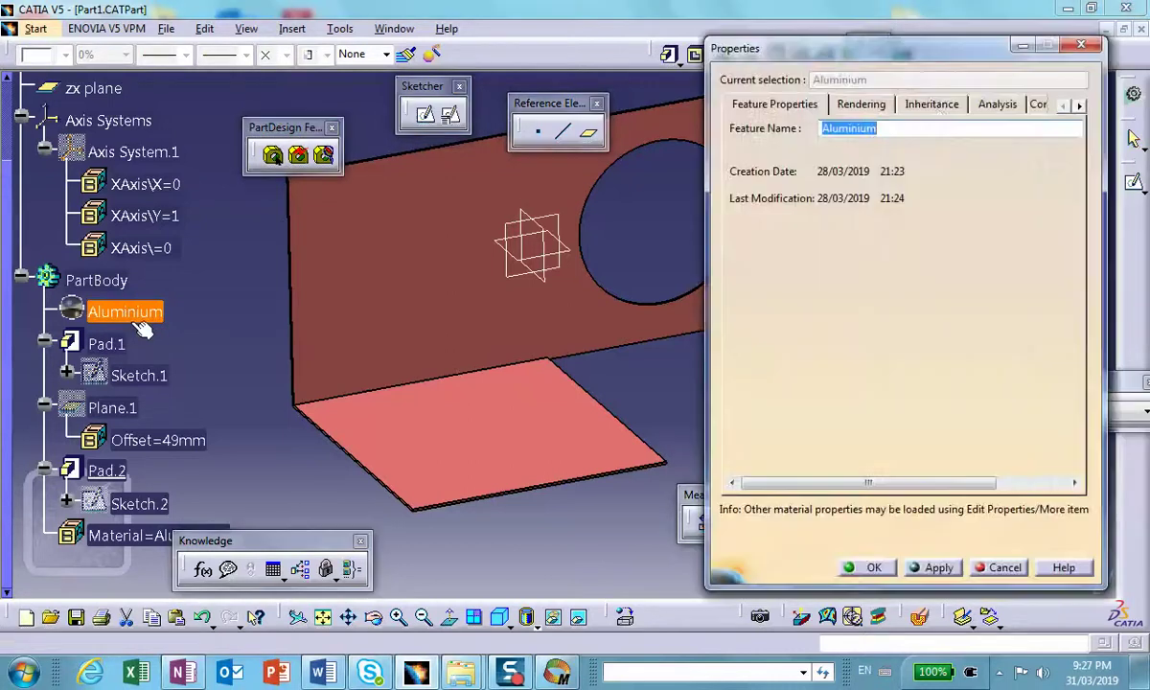
click(987, 105)
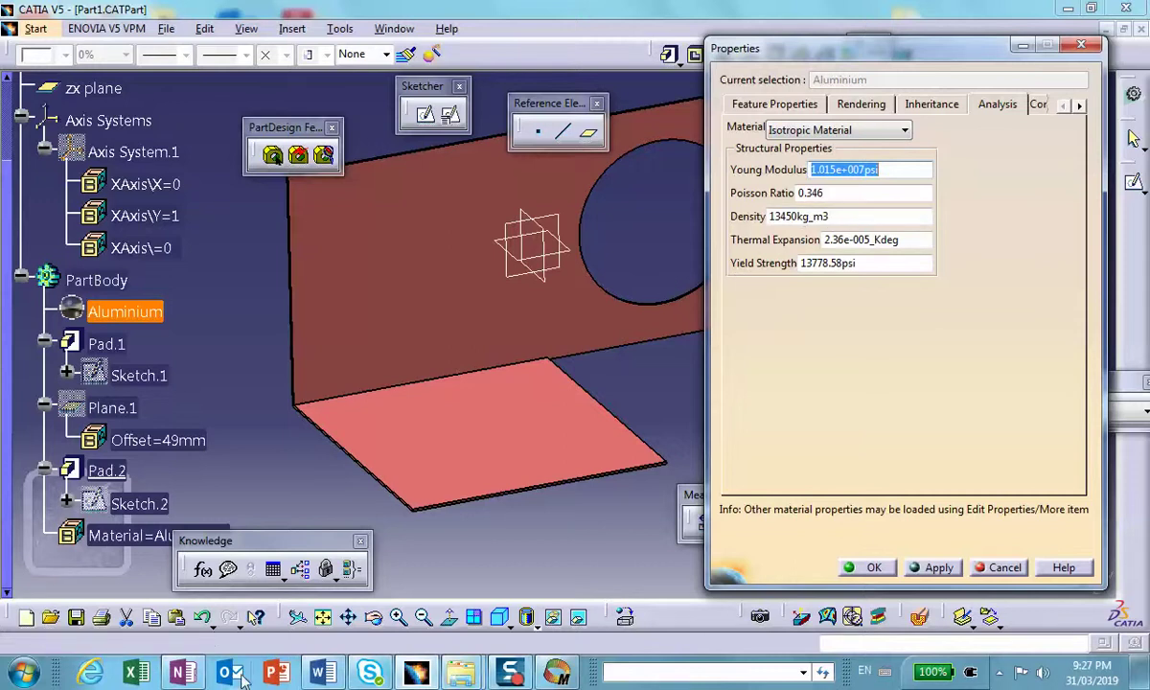
click(322, 673)
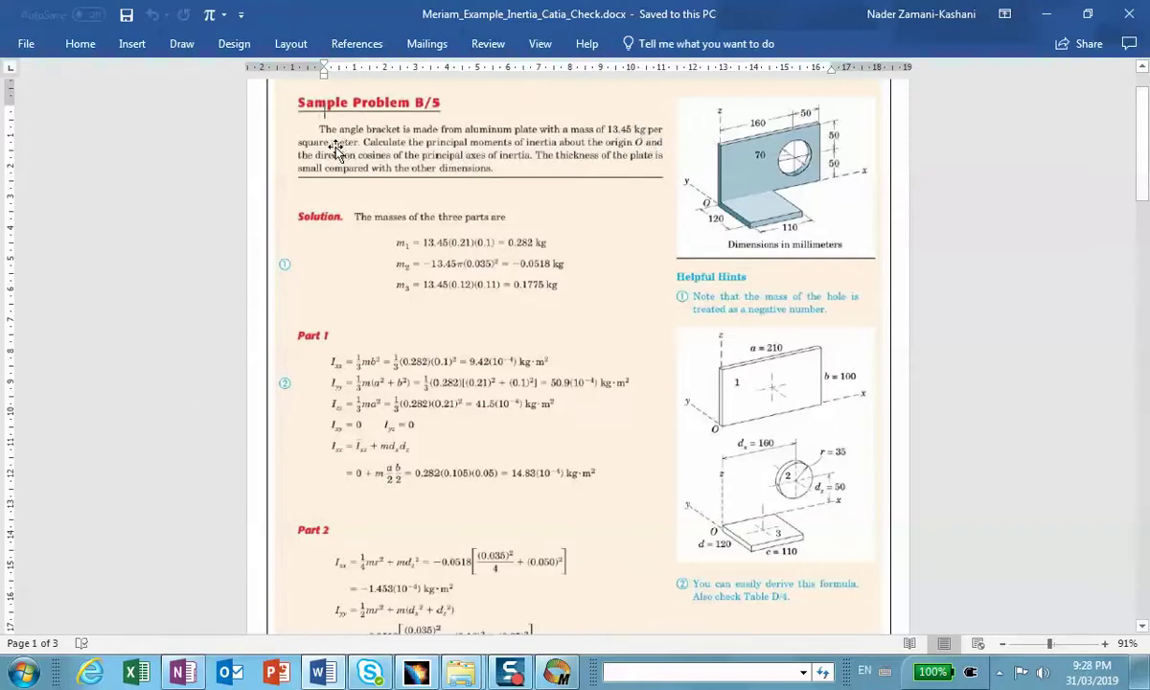
- Minimise Word and close CATIA's Aluminium properties dialog
click(1044, 17)
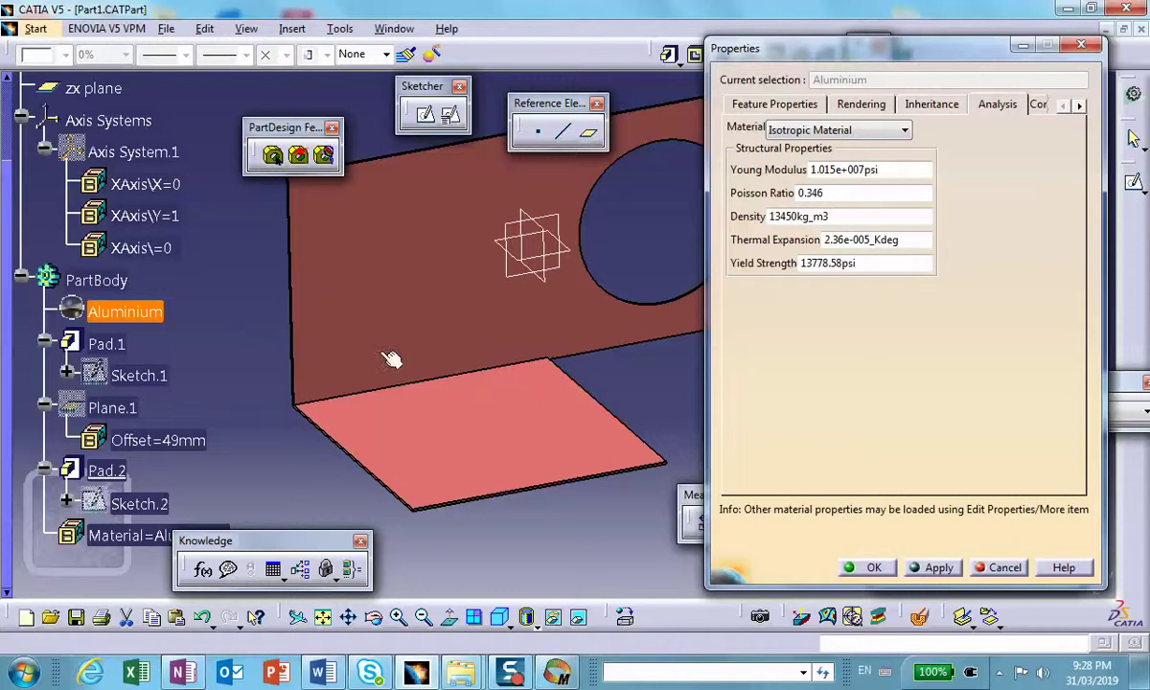
click(875, 568)
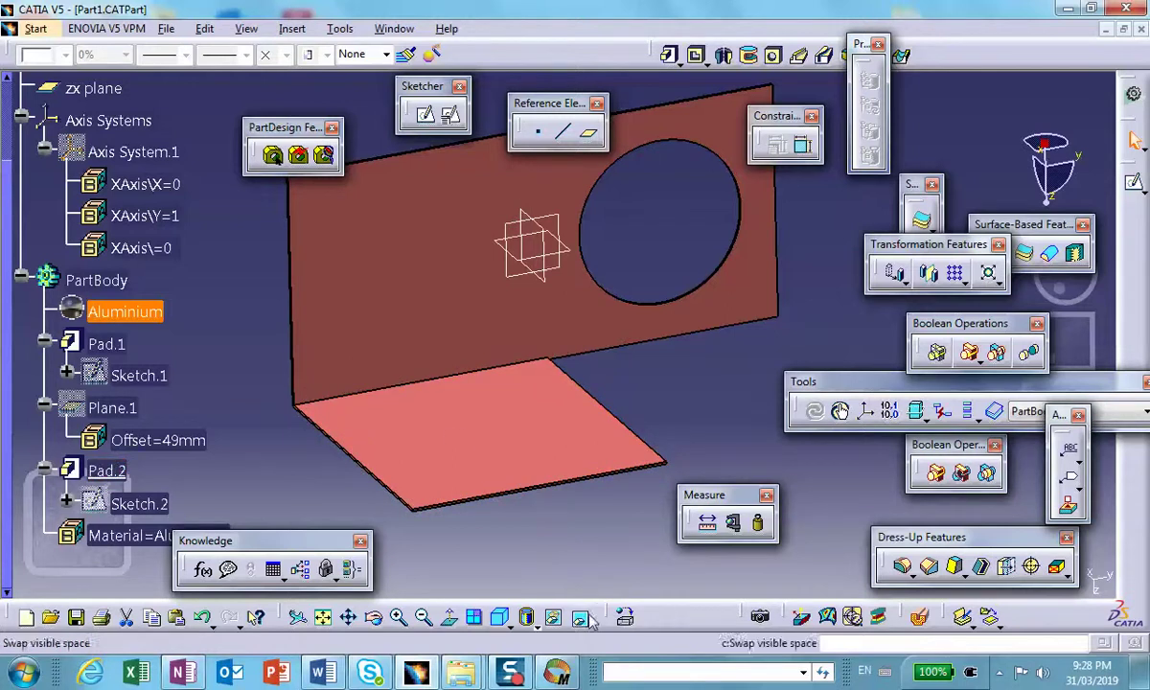
- Measure Part1's inertia (mass 0.408kg, matrix about the centre of gravity), then switch to Word
click(758, 523)
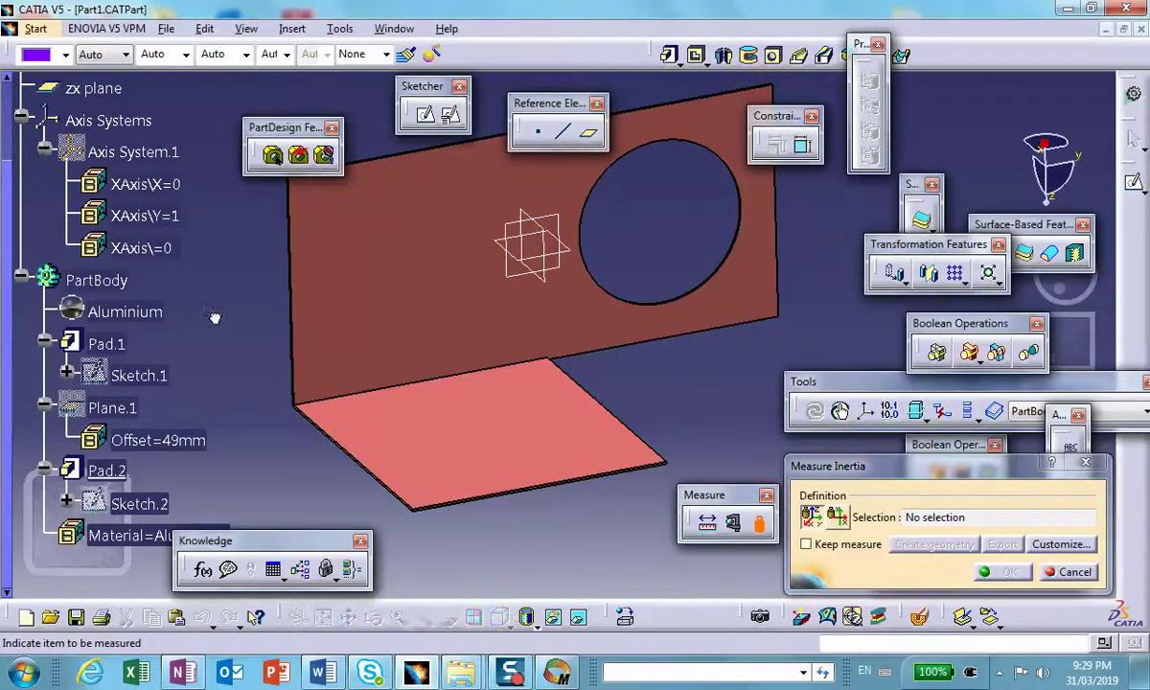
scroll(225, 313, up, 3)
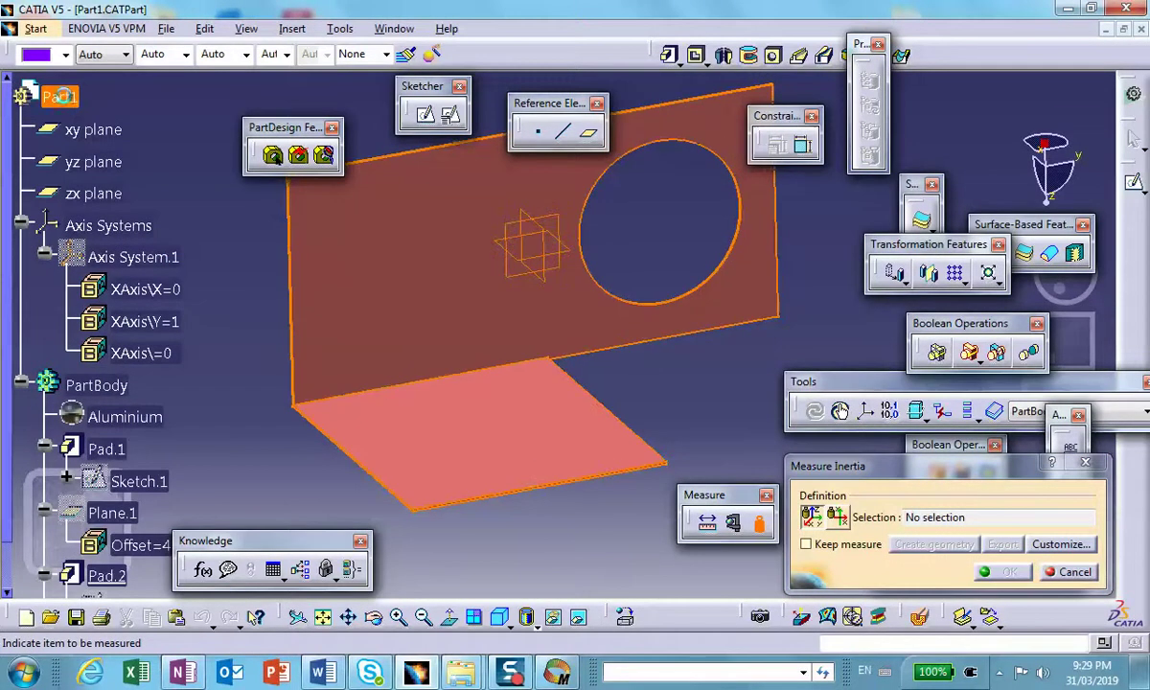
click(63, 97)
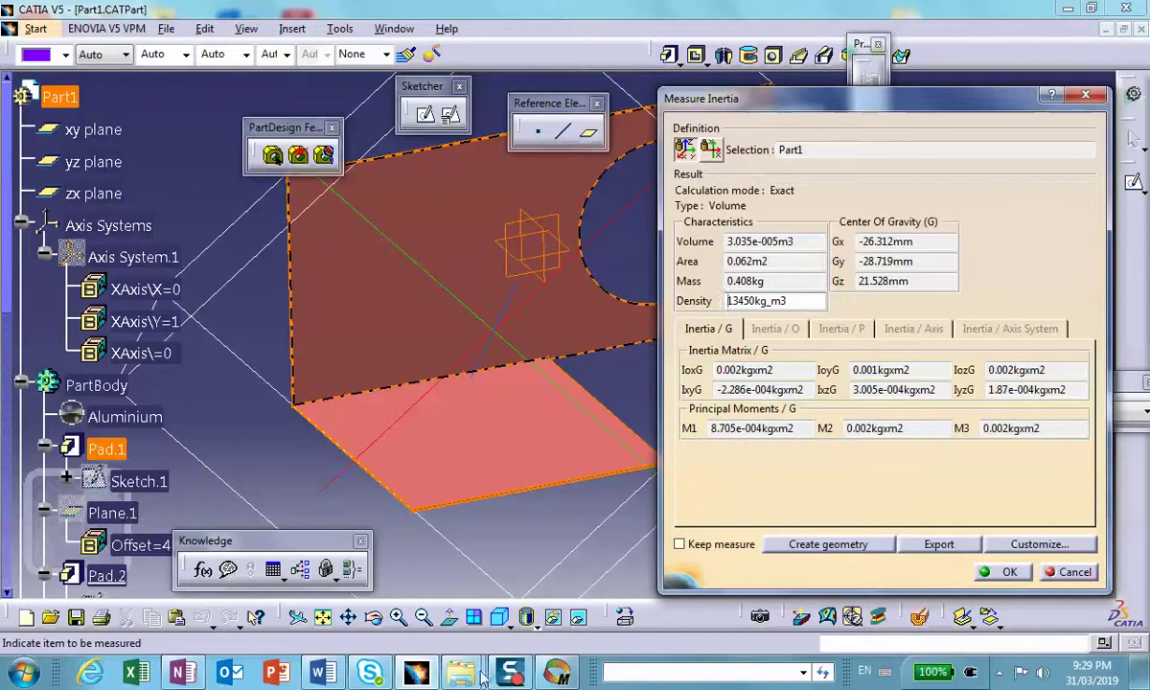
click(322, 671)
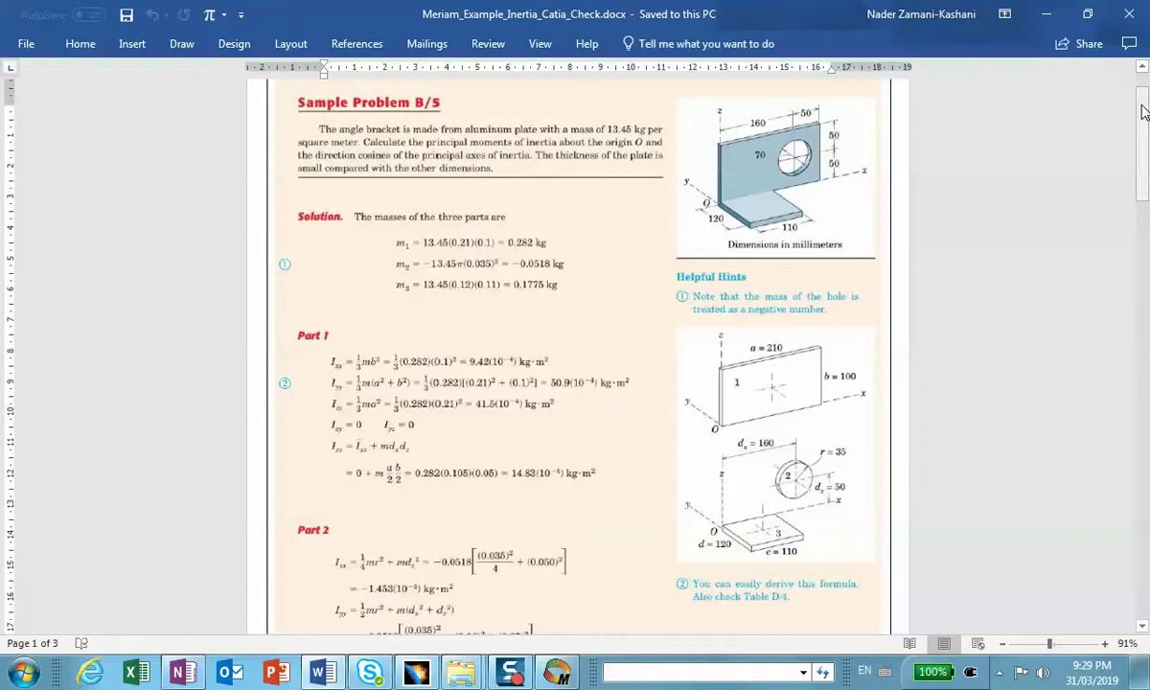
- Scroll Word to Sample Problem B/5 (Continued), then open Axis System.1's context menu in CATIA
drag(1145, 127, 1093, 122)
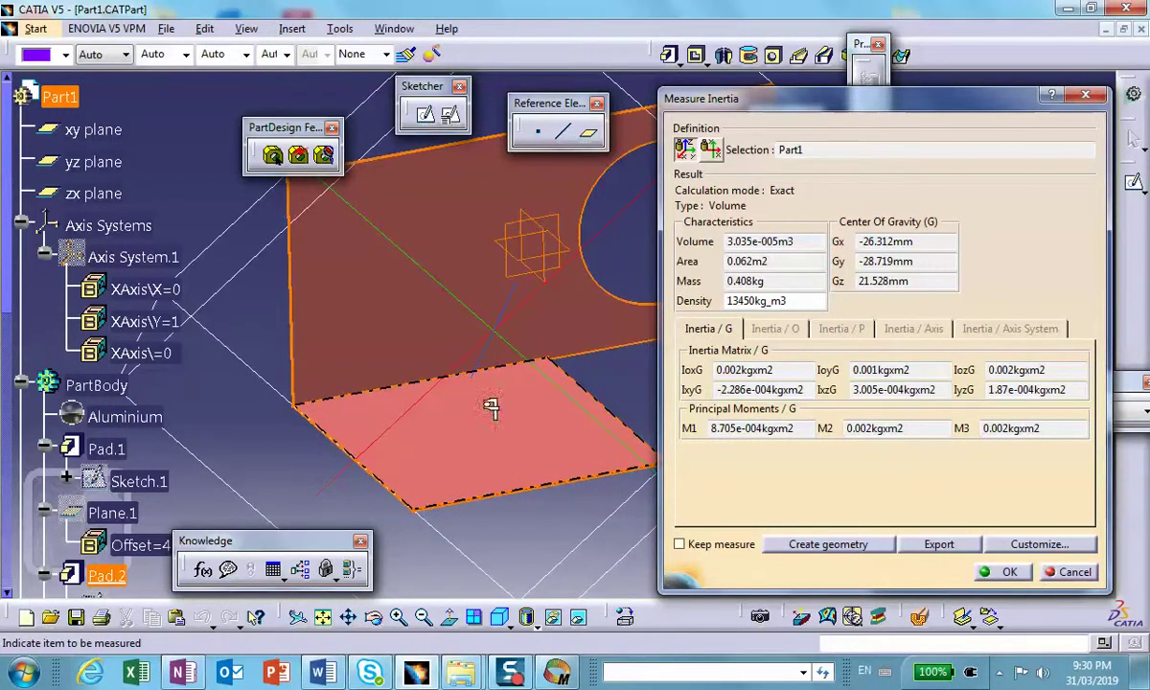
right_click(120, 258)
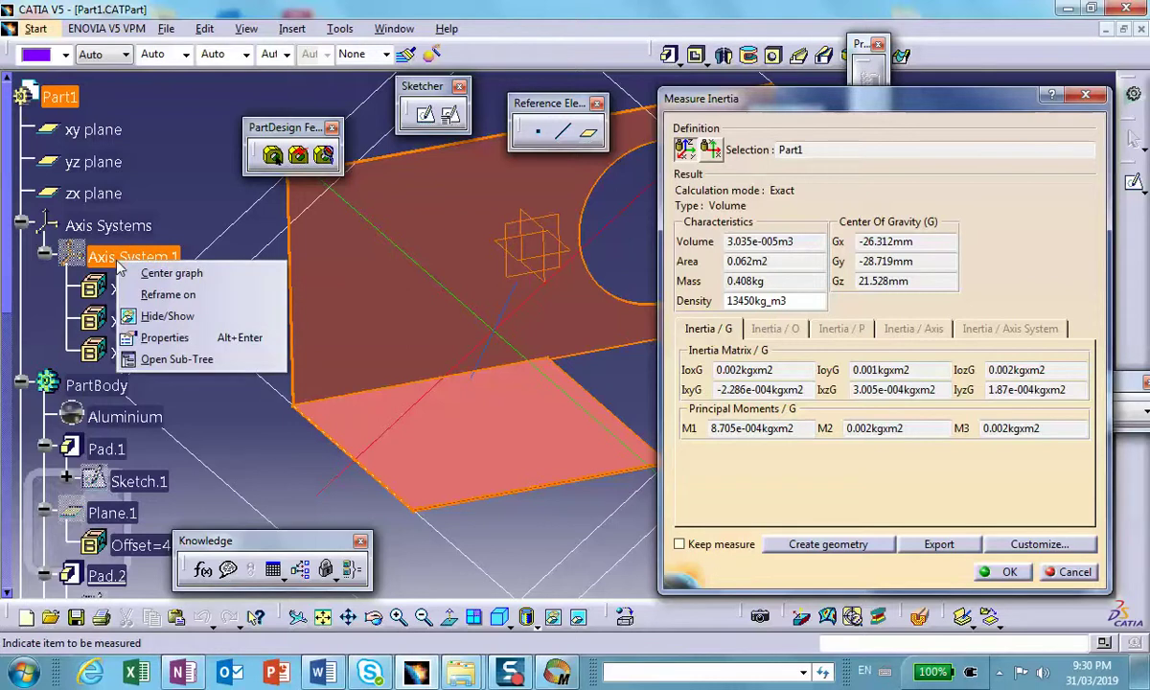
- Show Axis System.1 at the bracket's corner and close the Measure Inertia dialog
click(159, 316)
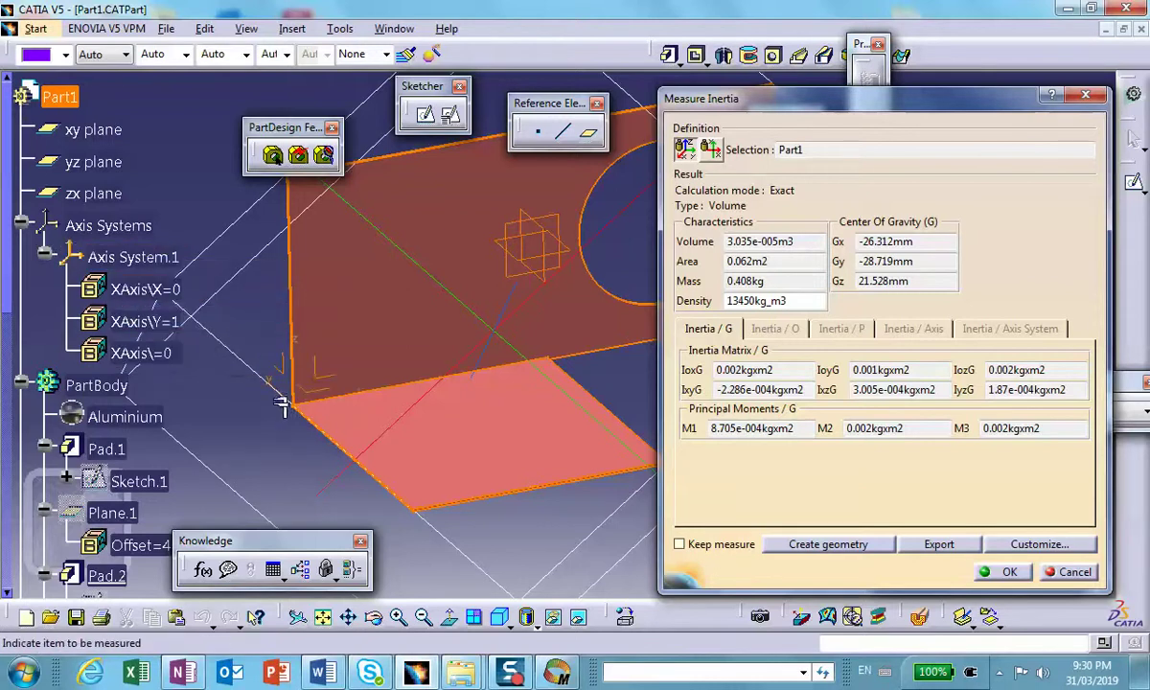
click(1006, 573)
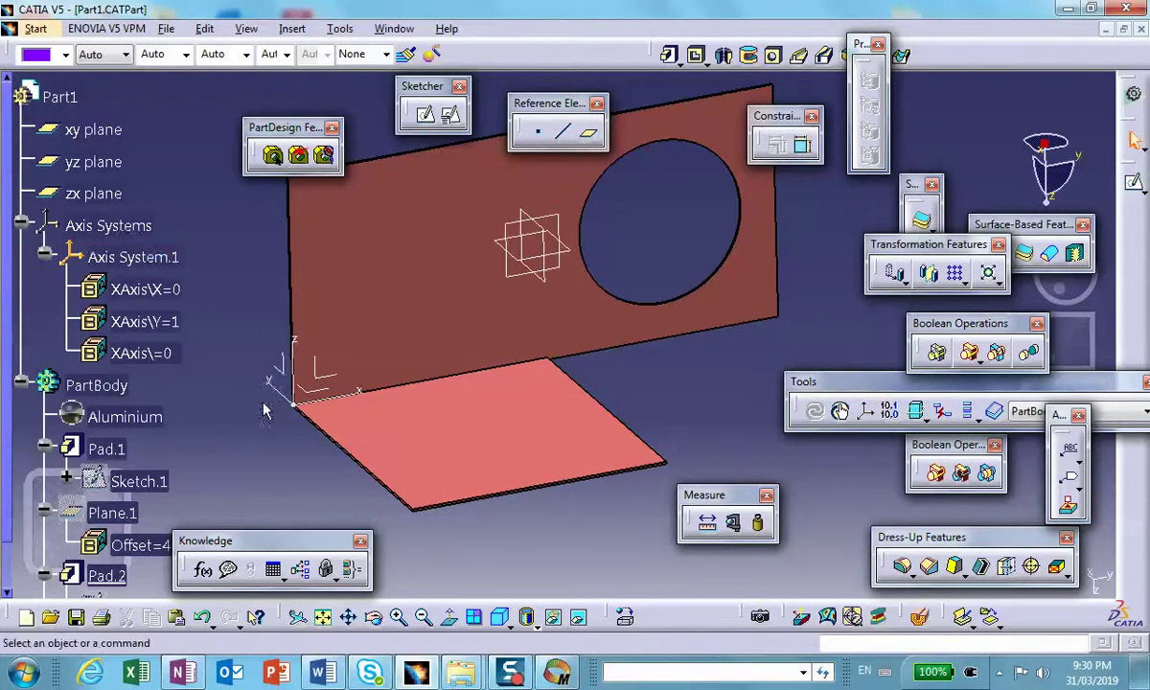
- Measure the bracket part's inertia, then close the results
click(759, 524)
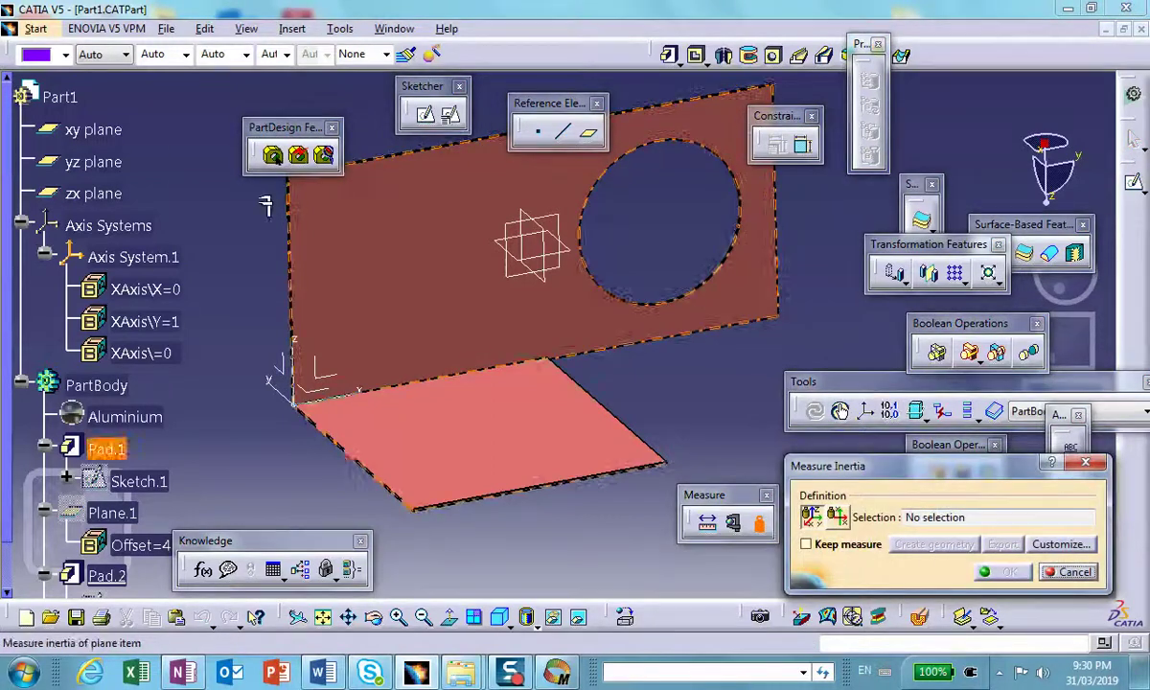
click(535, 225)
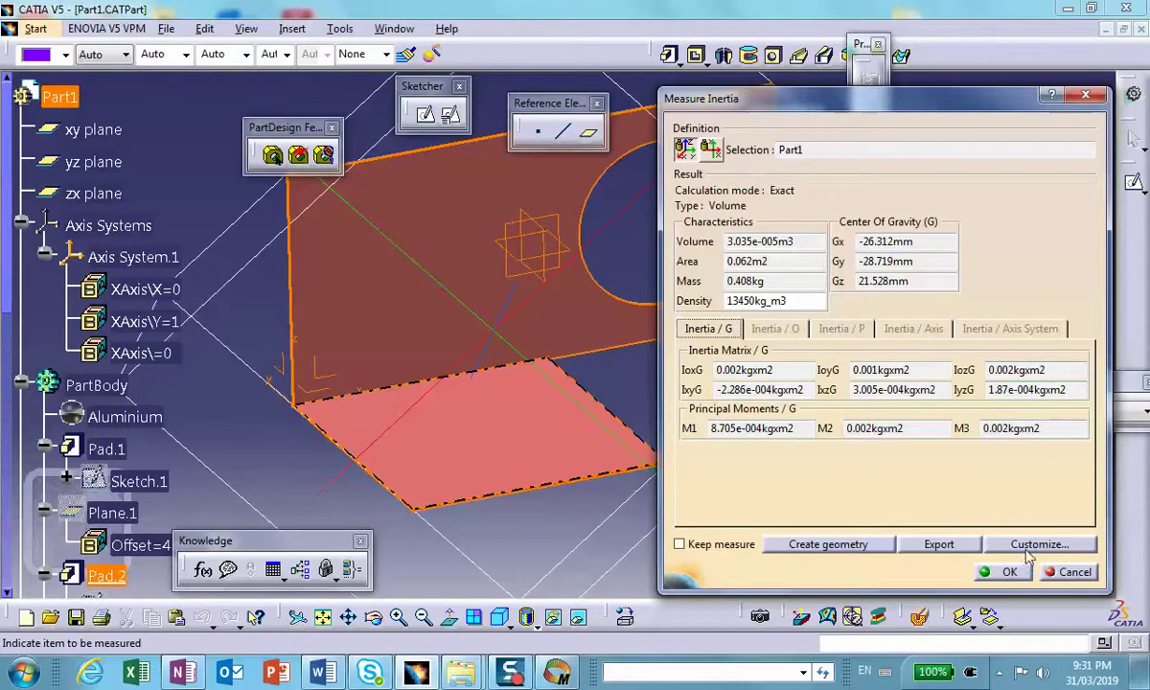
click(1008, 572)
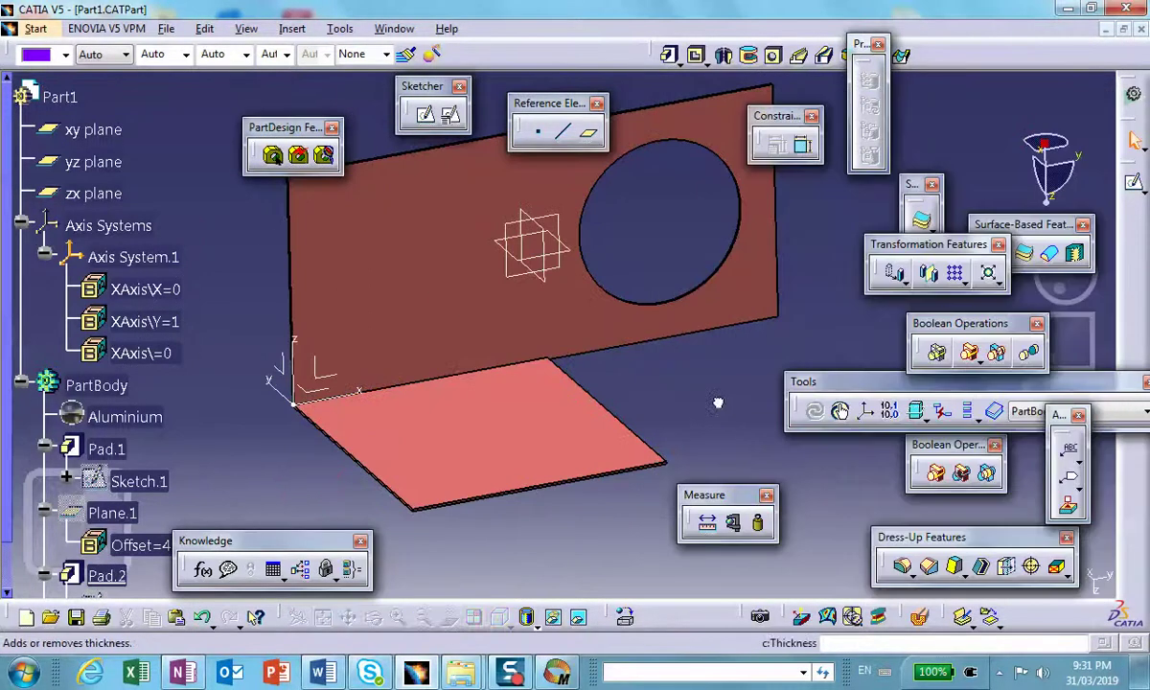
- Measure Part1's inertia again and open the Customize options for the reported quantities
click(760, 525)
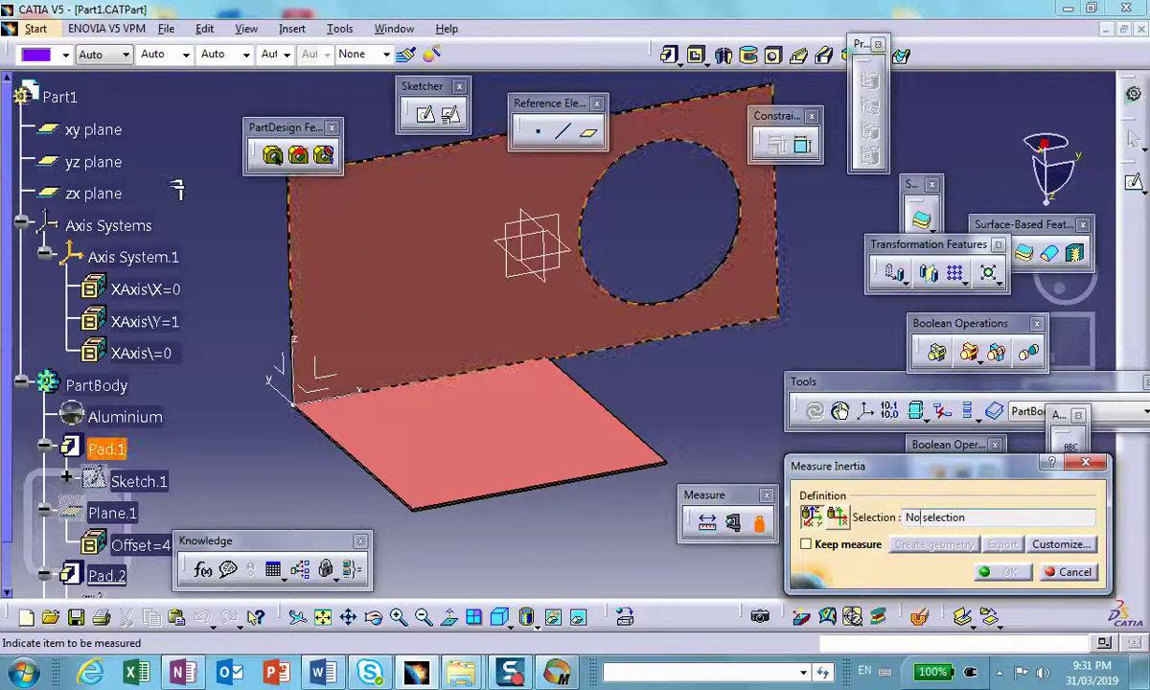
click(57, 99)
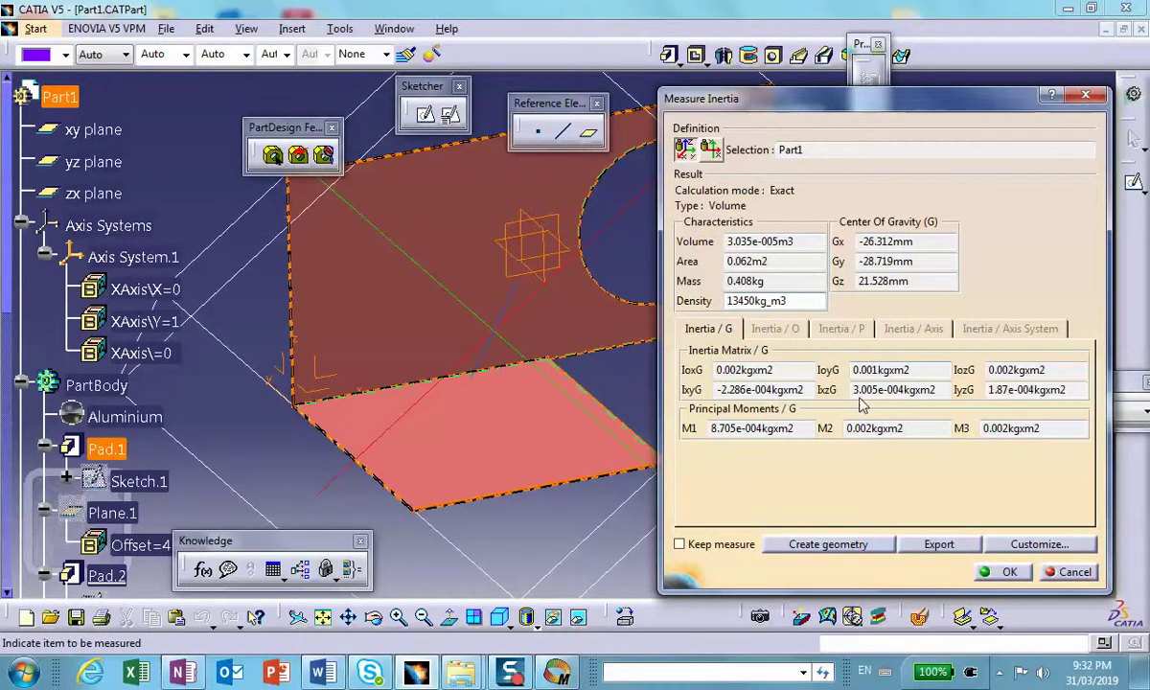
click(1039, 544)
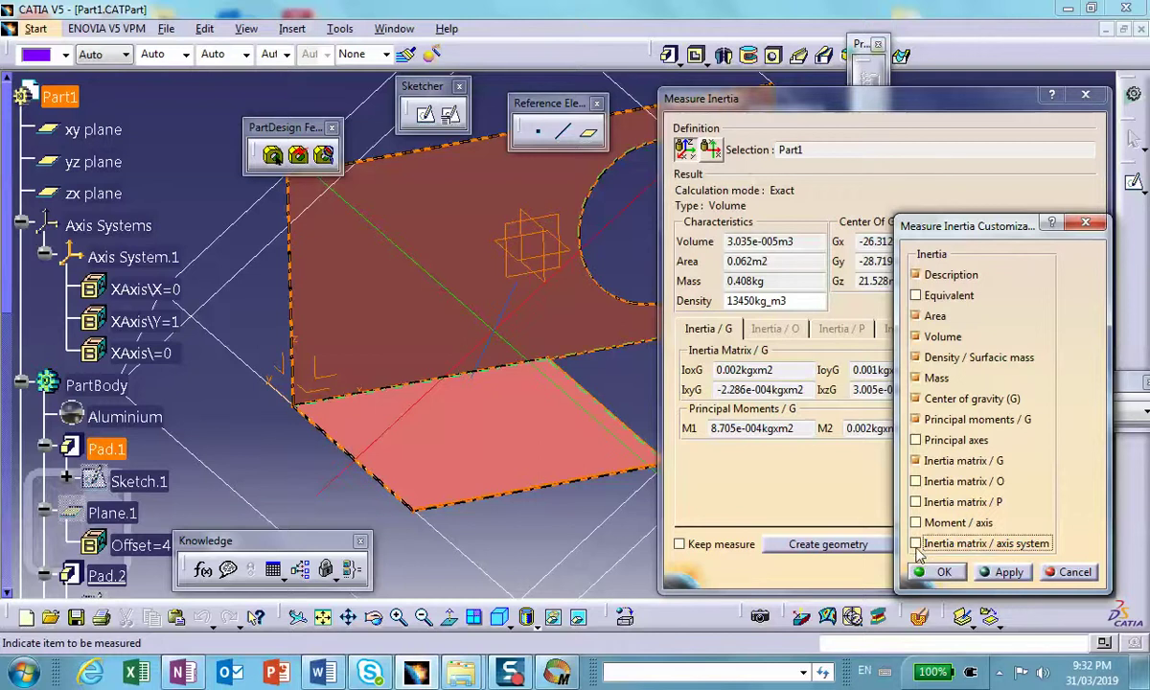
- Enable 'Inertia matrix / axis system' in the customization and show the Inertia / Axis System results
click(916, 543)
click(937, 572)
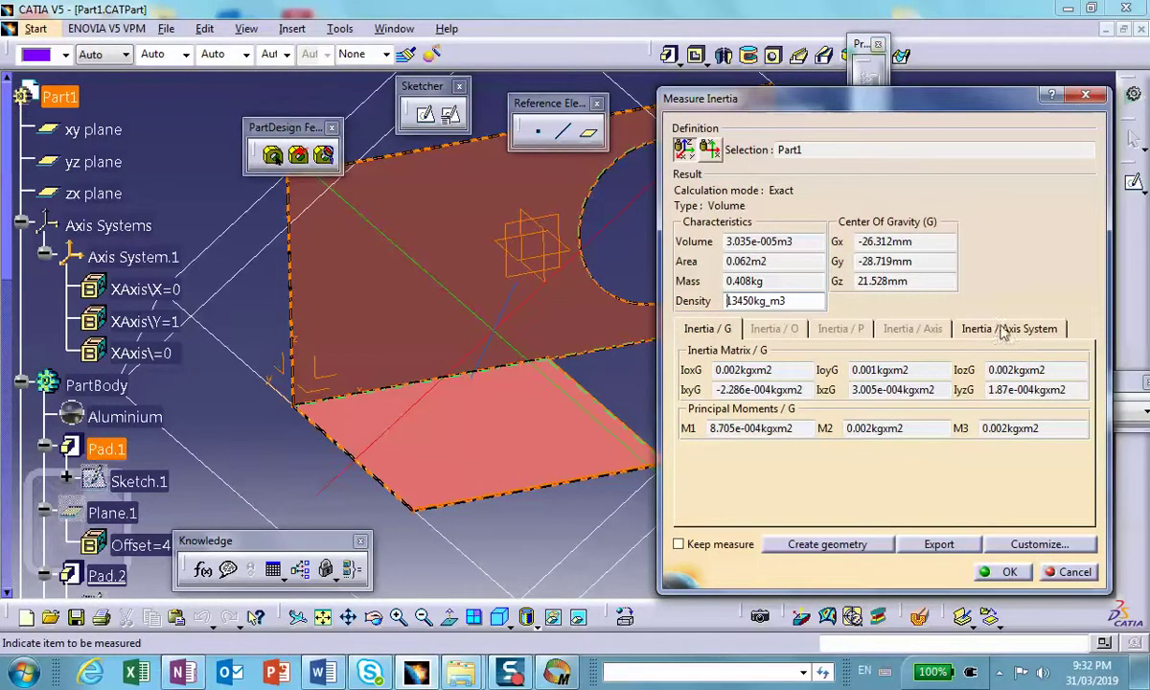
click(990, 329)
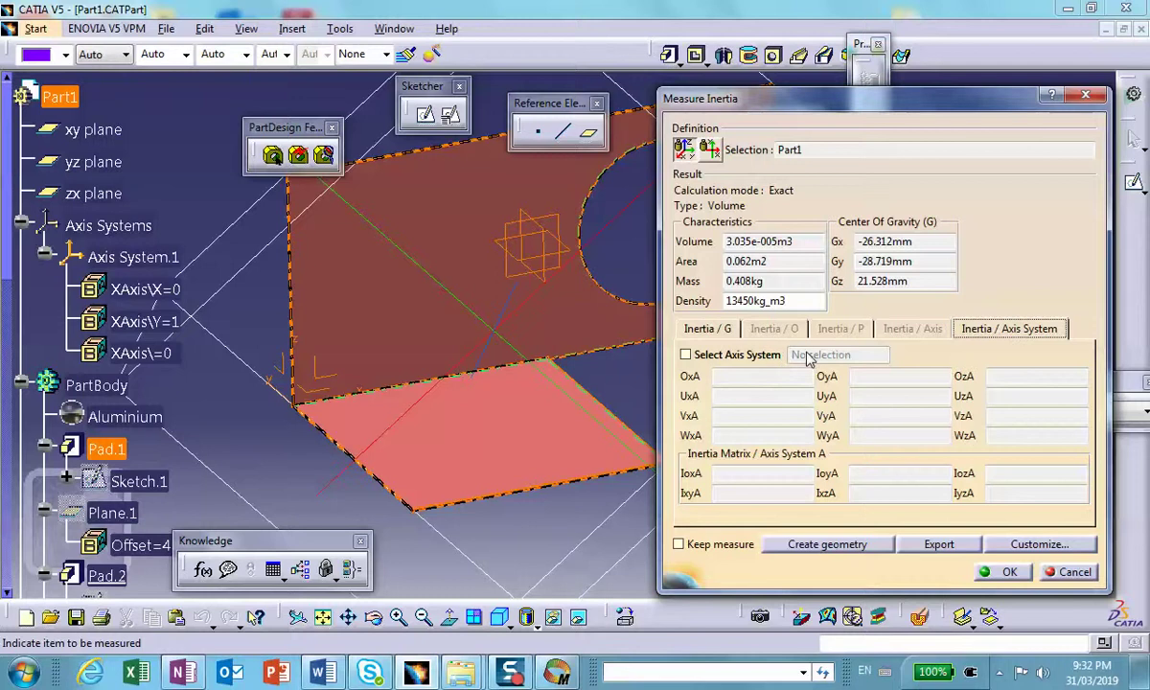
- Compute Part1's inertia about Axis System.1 (IoxA 0.002, IoyA 0.004, IozA 0.004 kgxm2), then switch to Word
click(686, 355)
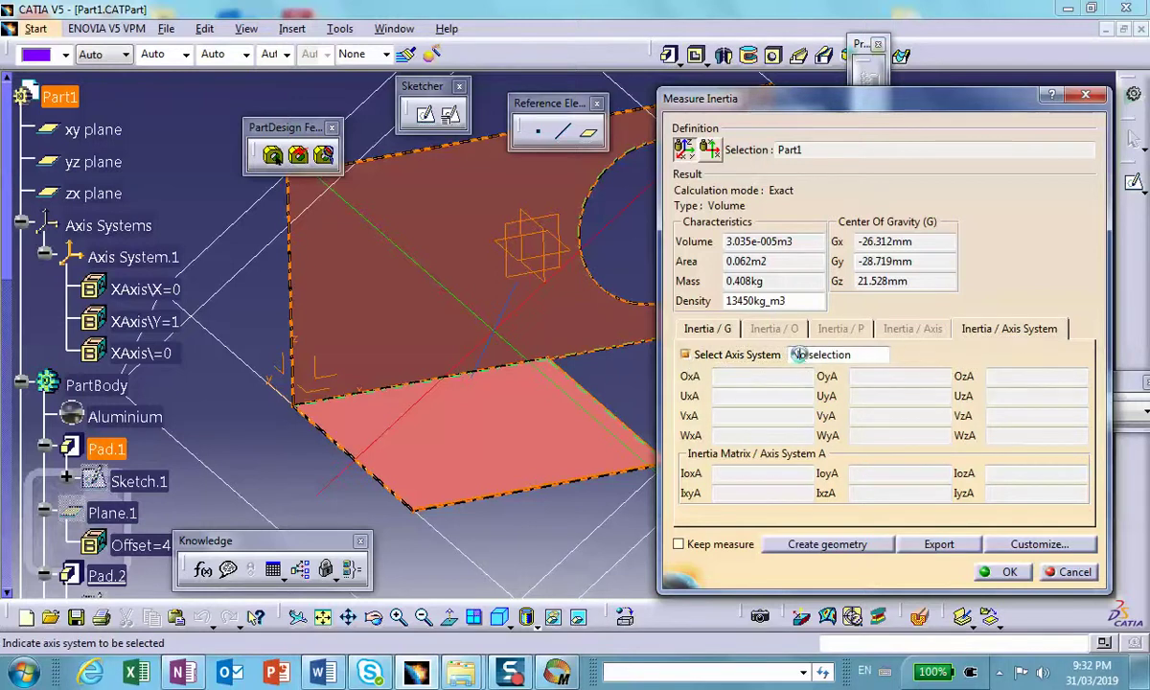
click(118, 257)
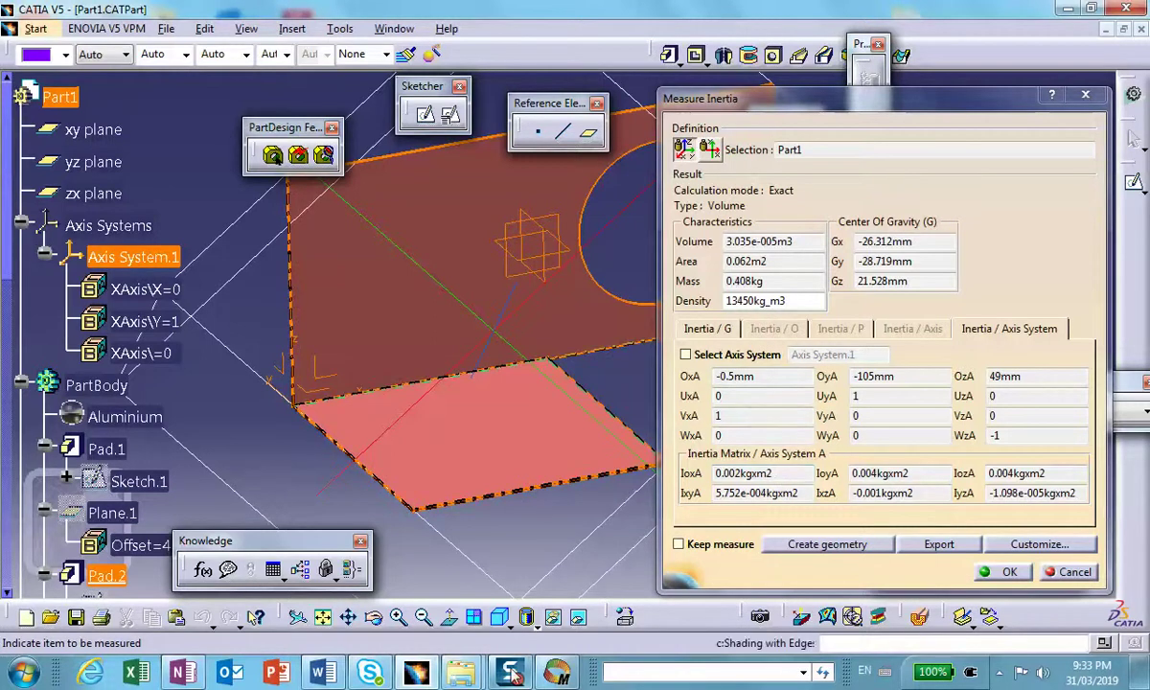
click(303, 614)
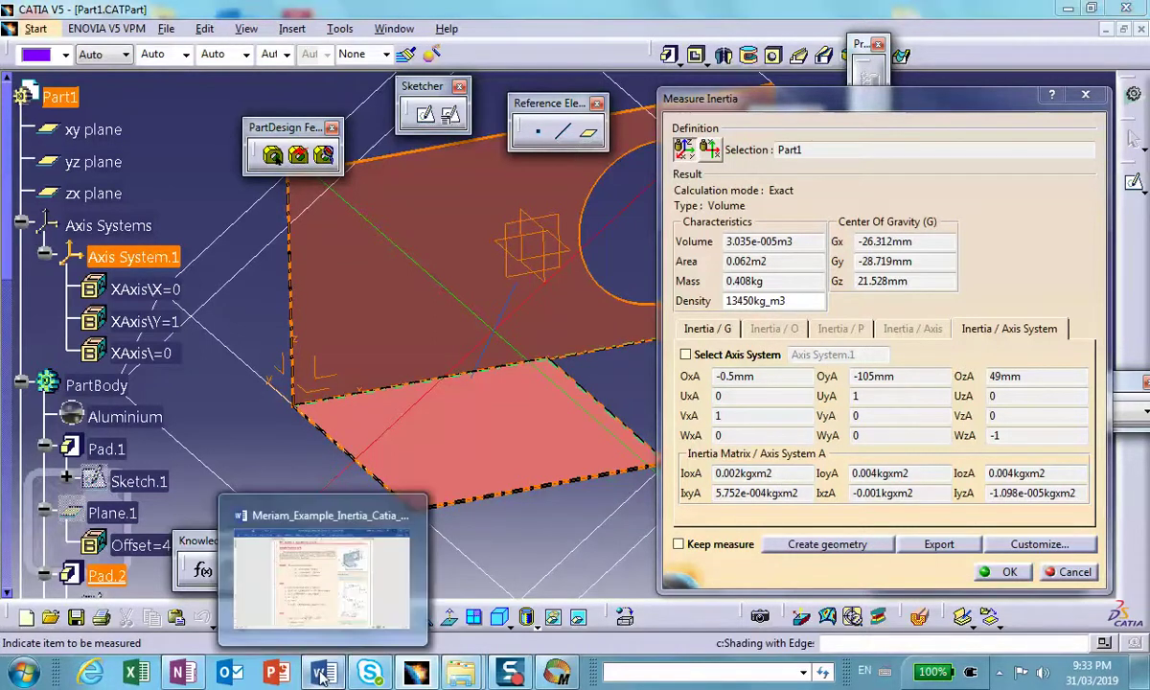
- Scroll to the textbook's Totals section, zoom to 212%, then return to CATIA's inertia results
scroll(436, 379, down, 8)
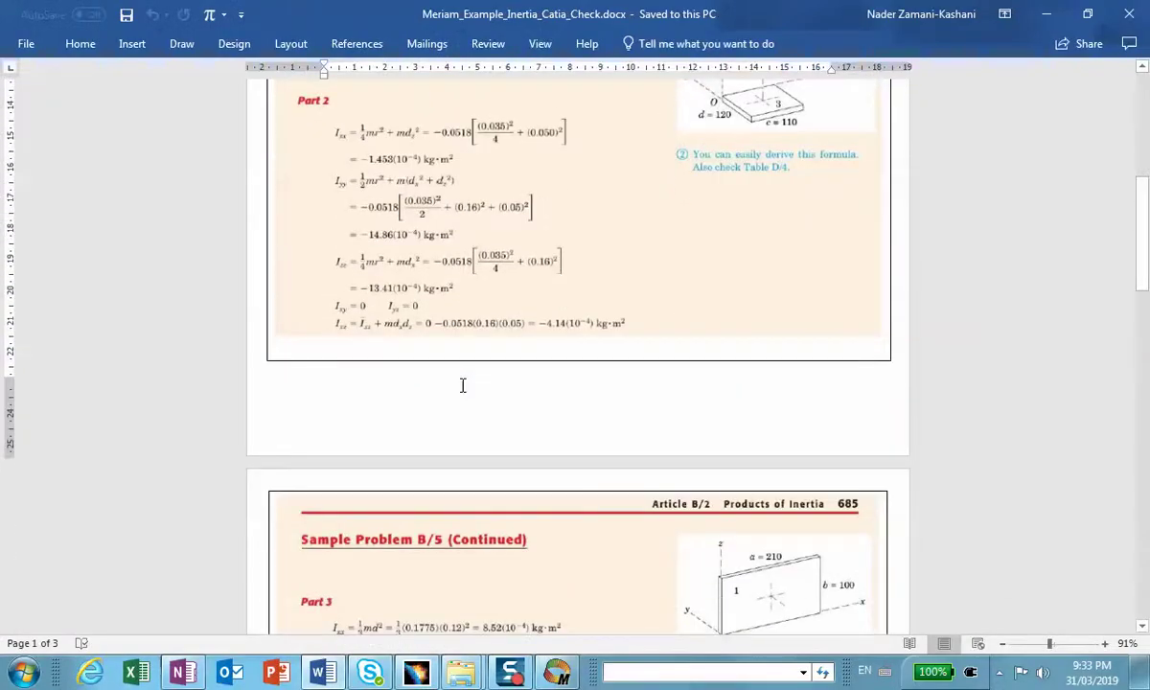
scroll(462, 385, down, 12)
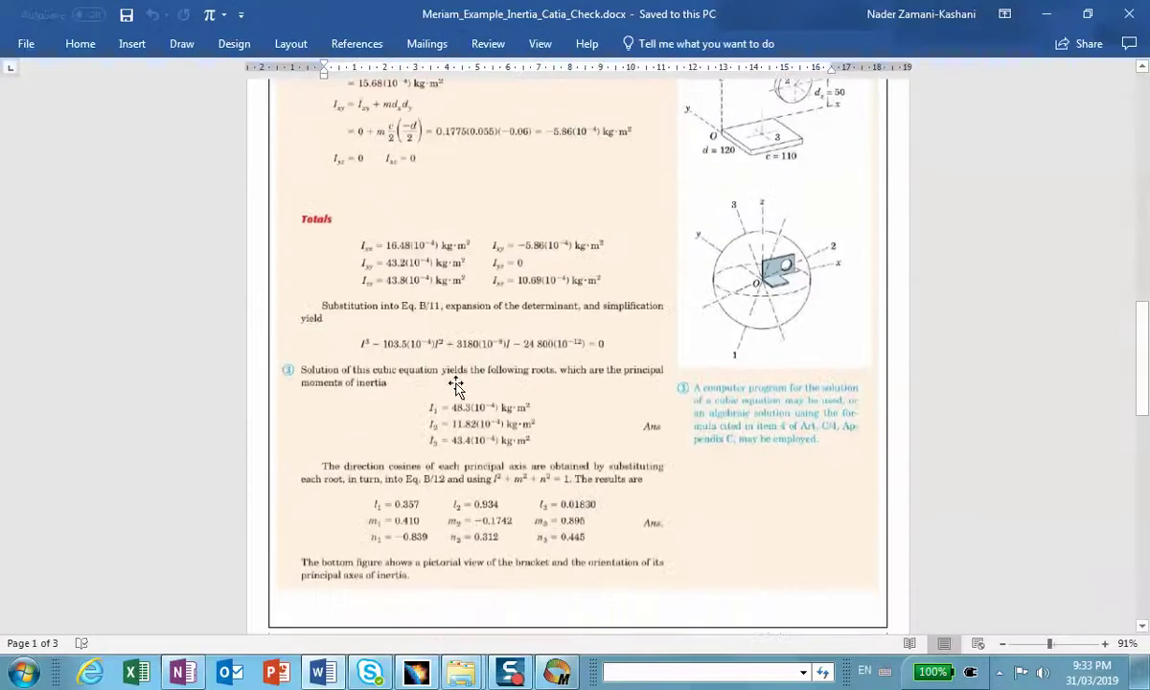
scroll(456, 384, down, 1)
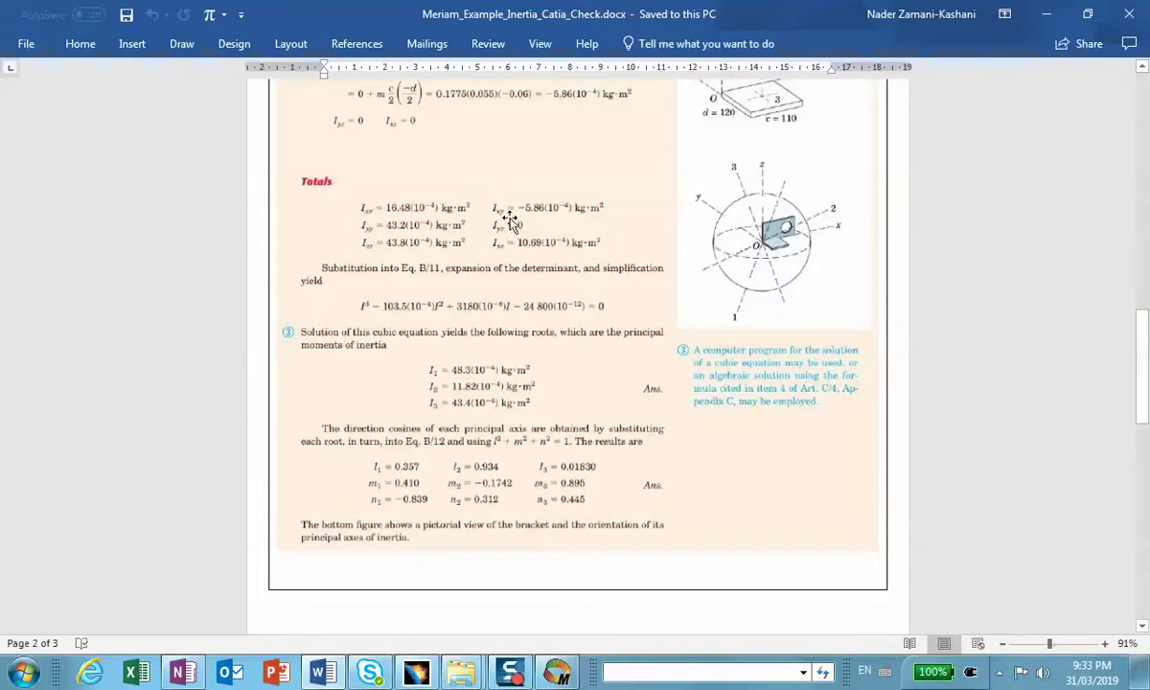
click(1067, 643)
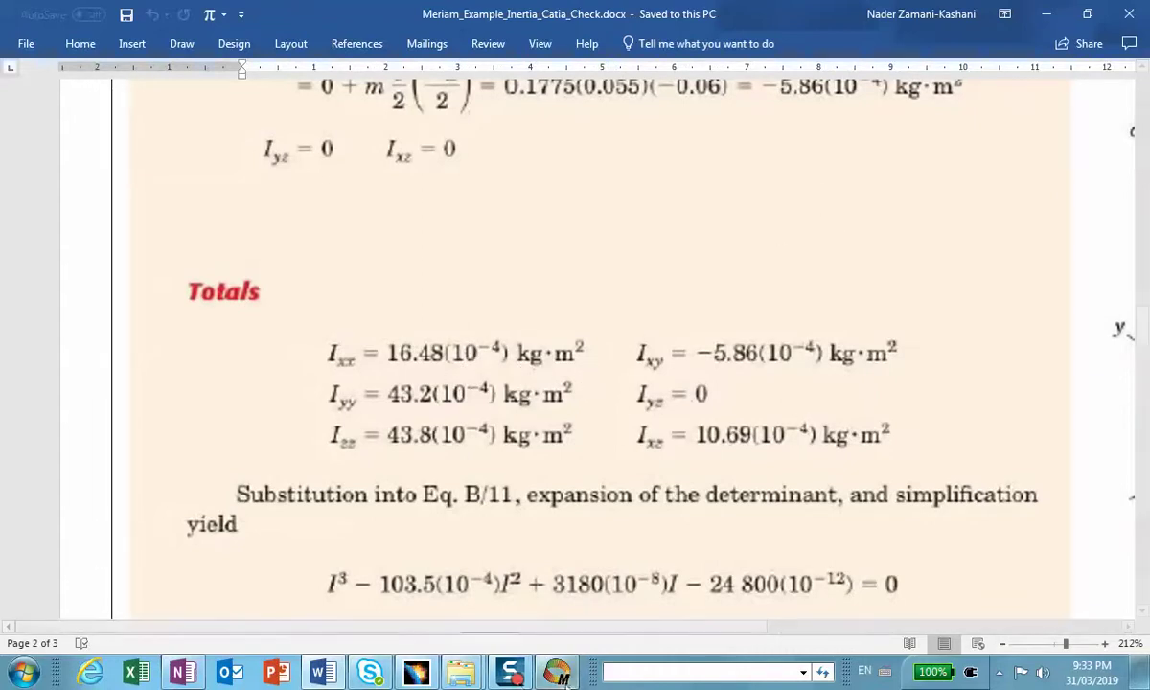
click(415, 673)
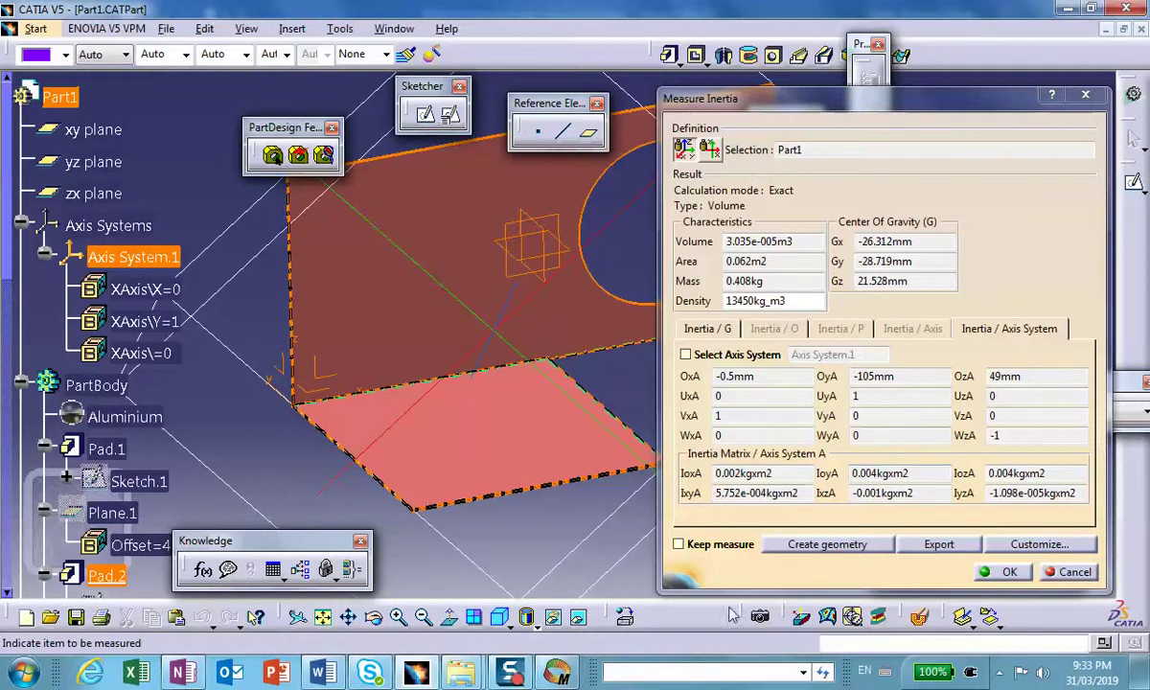
- Minimize CATIA to reveal the Word Totals: Ixx 16.48, Iyy 43.2, Izz 43.8 (10⁻⁴ kg·m²)
click(415, 670)
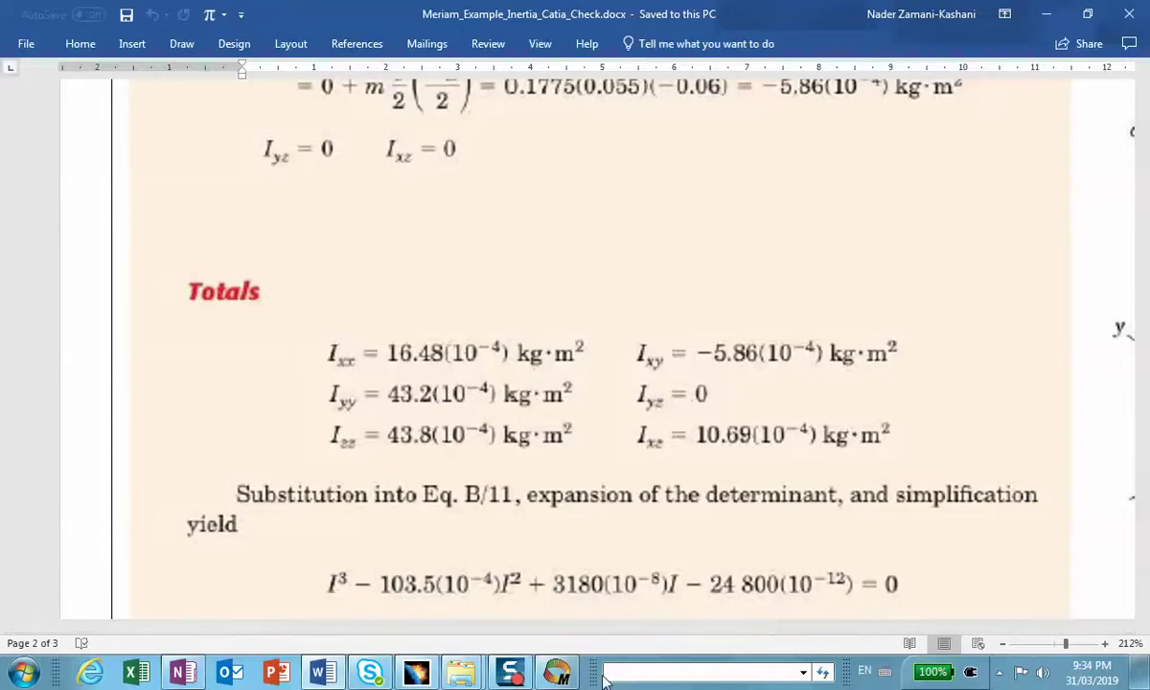
- Compare CATIA's results with the Word totals, then restore CATIA and close the inertia measurement
click(416, 671)
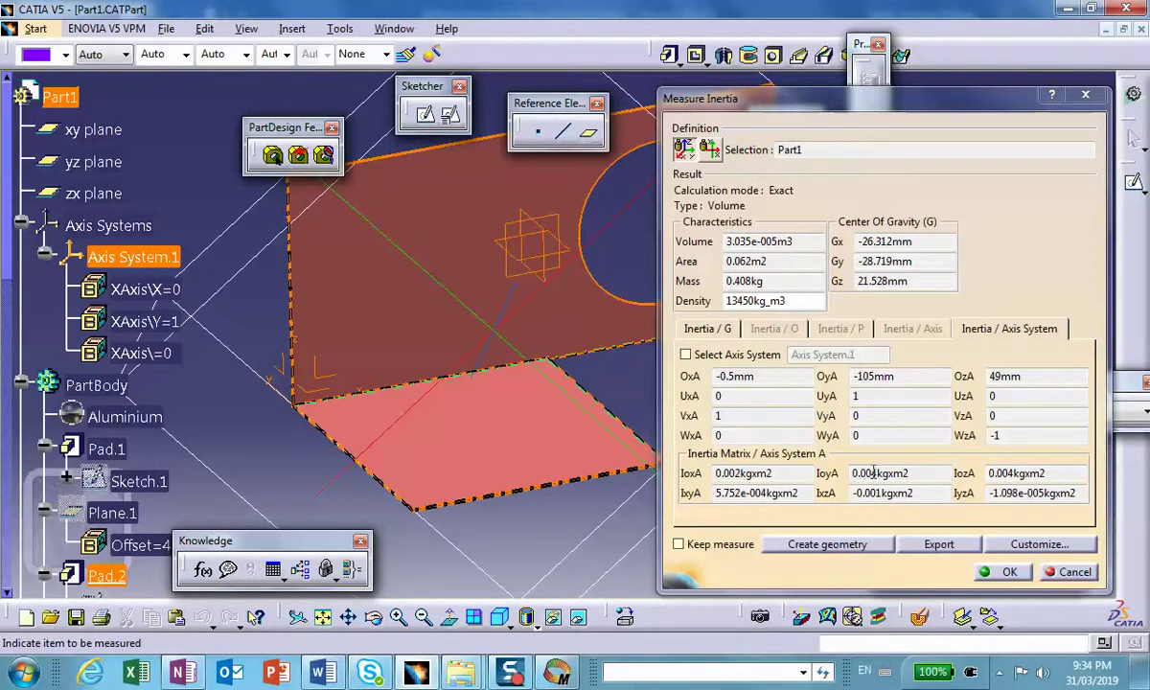
click(1064, 10)
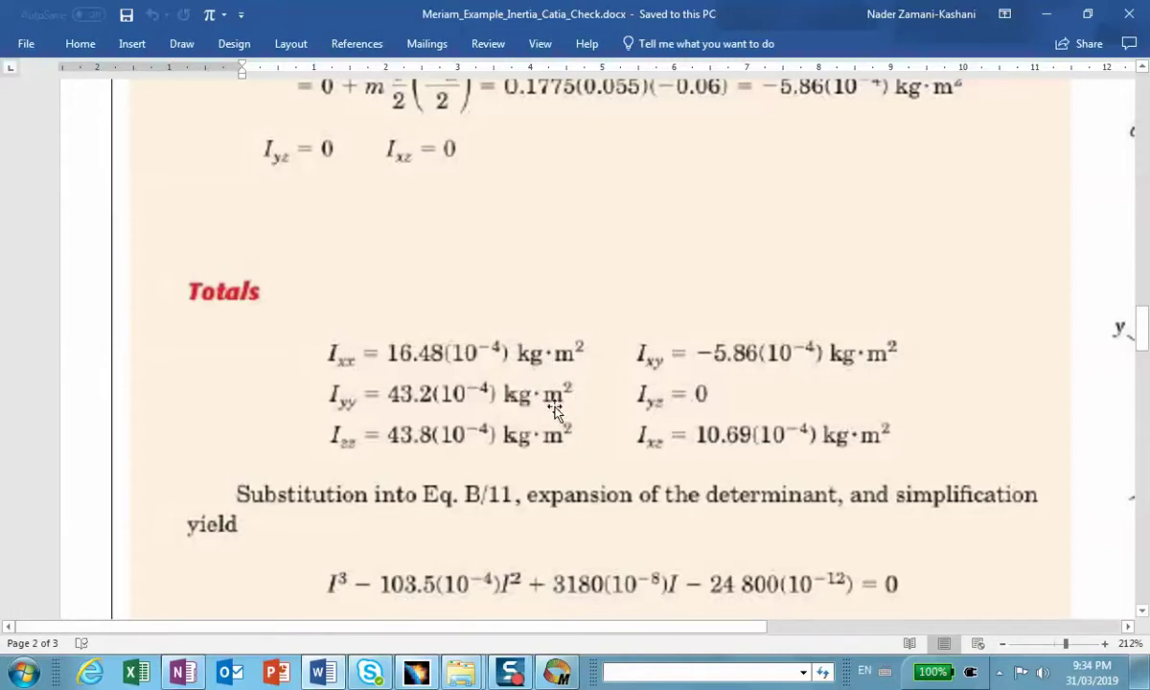
click(1046, 13)
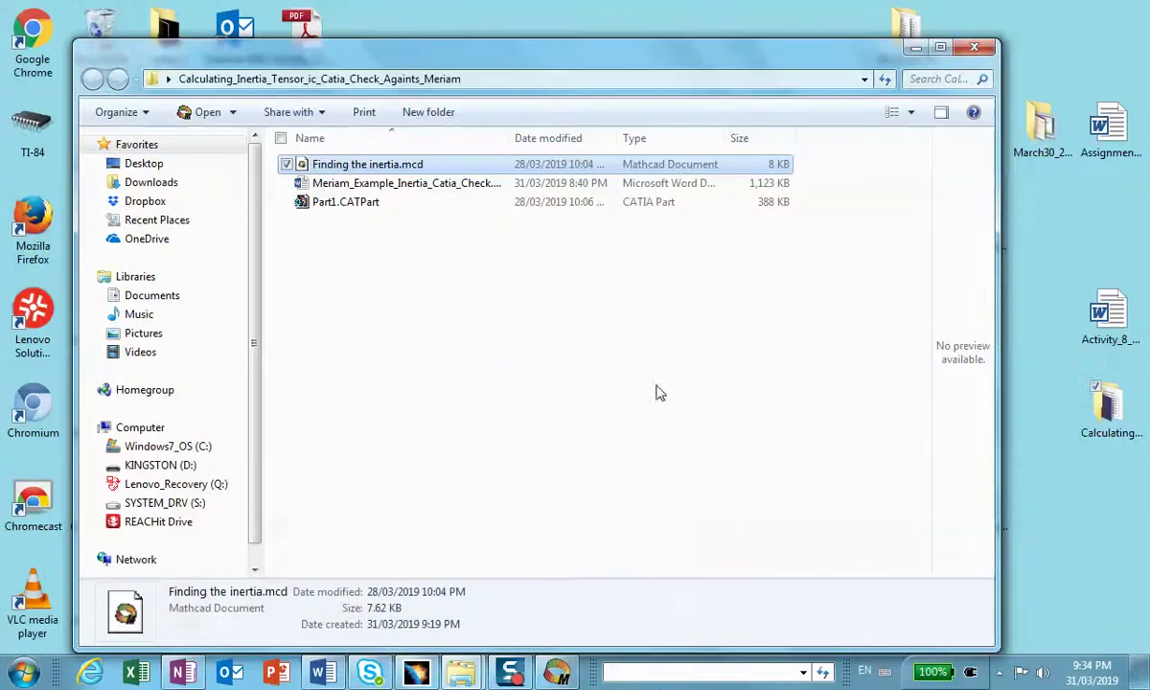
click(511, 672)
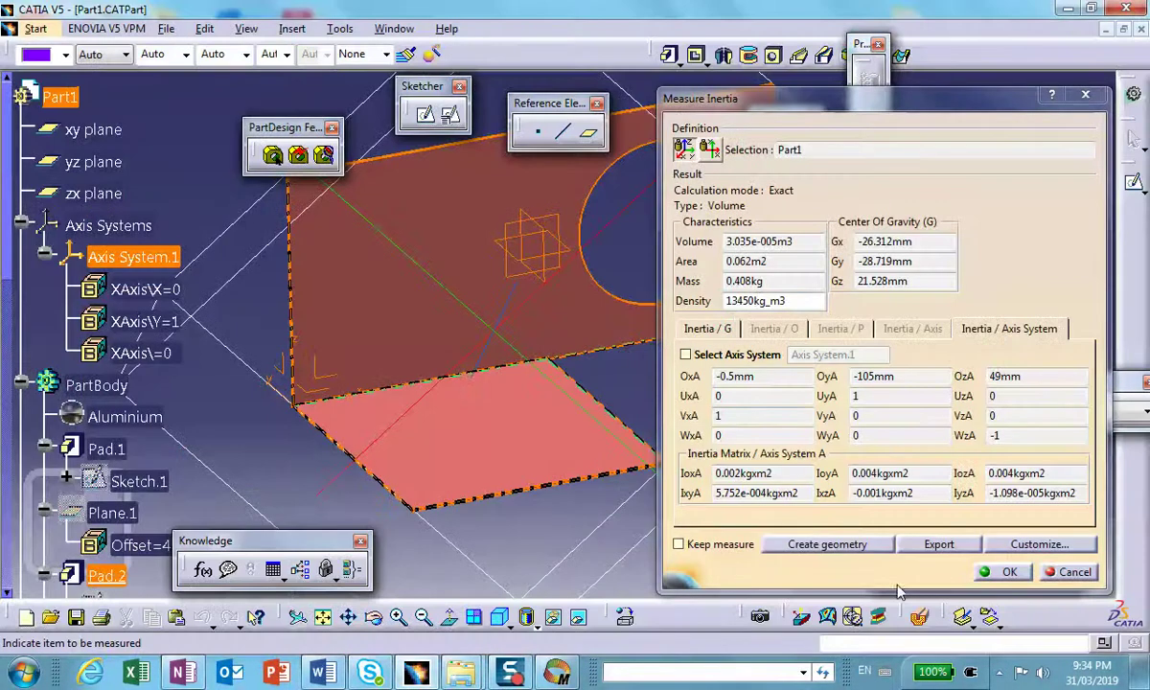
click(1002, 571)
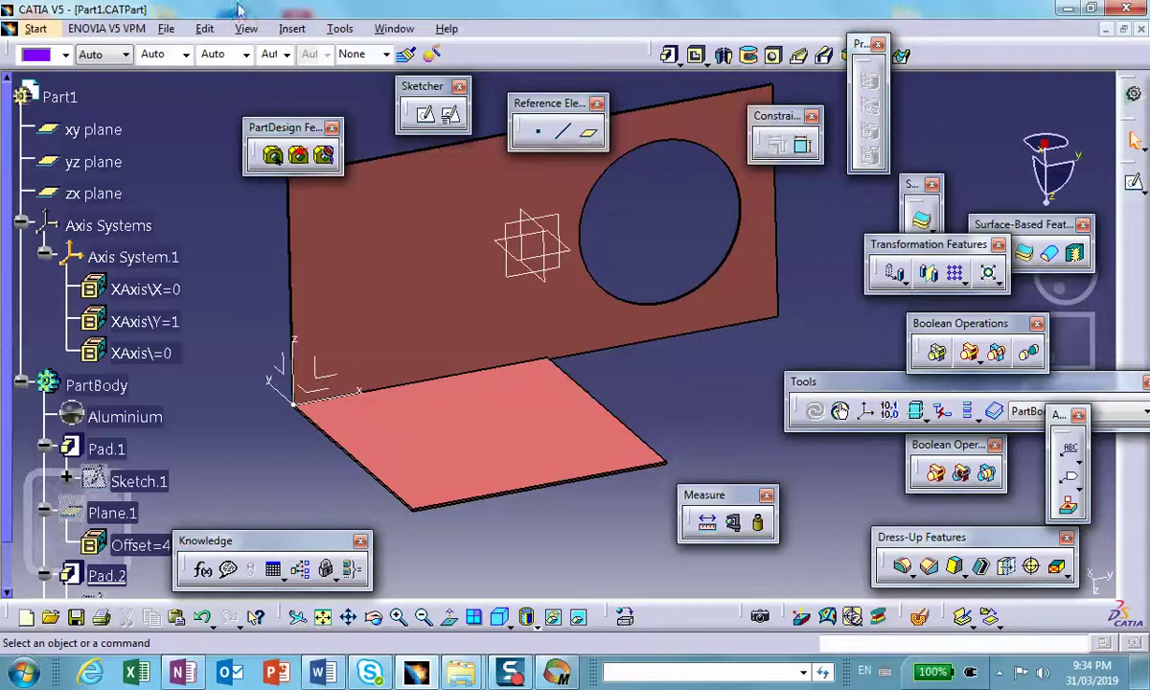
- Set the Inertia Product unit to Kilogram x square millimeter (kgxmm2) in Options > Parameters and Measure > Units
click(337, 28)
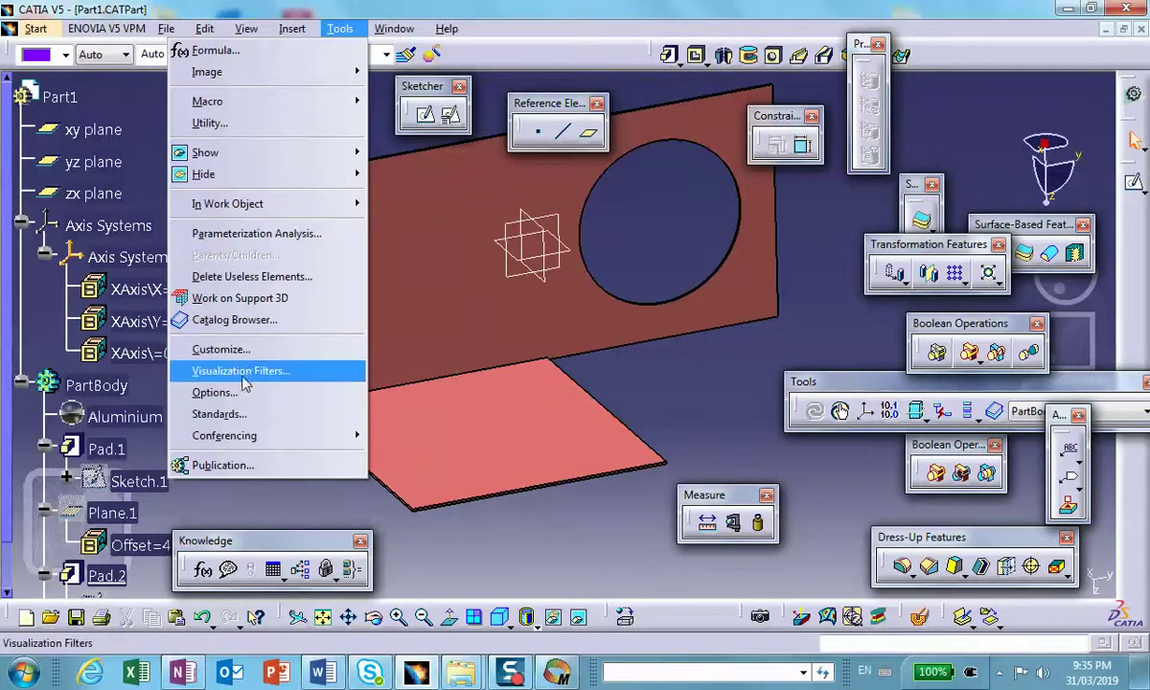
click(230, 392)
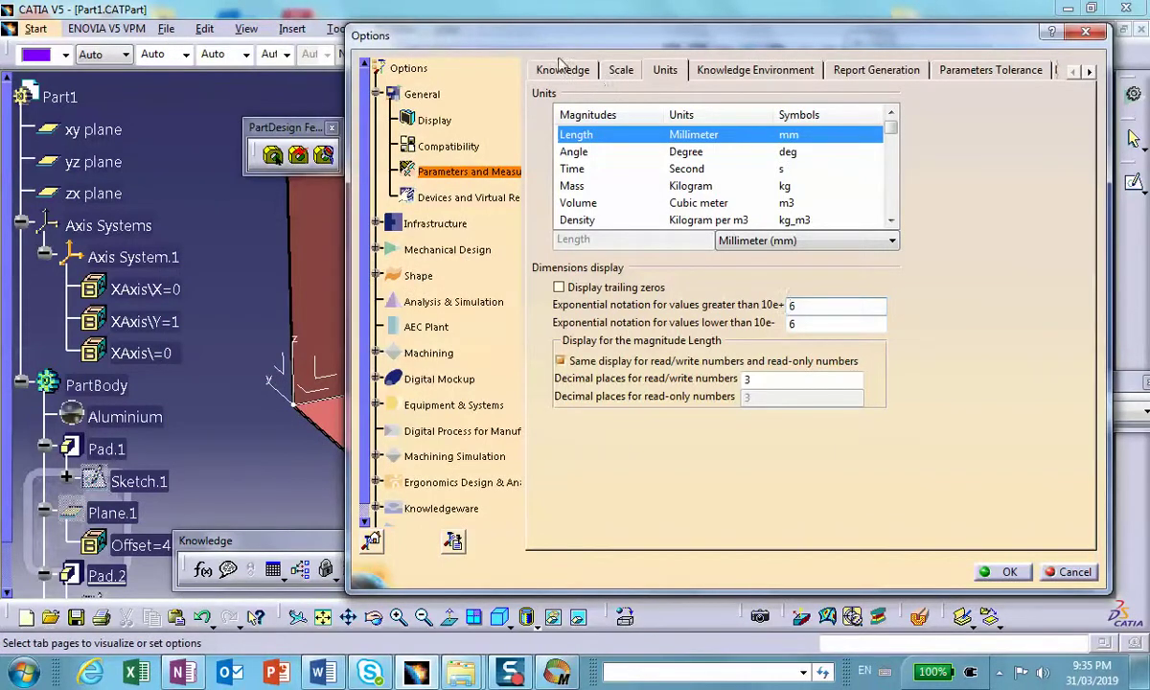
click(584, 114)
scroll(571, 165, down, 2)
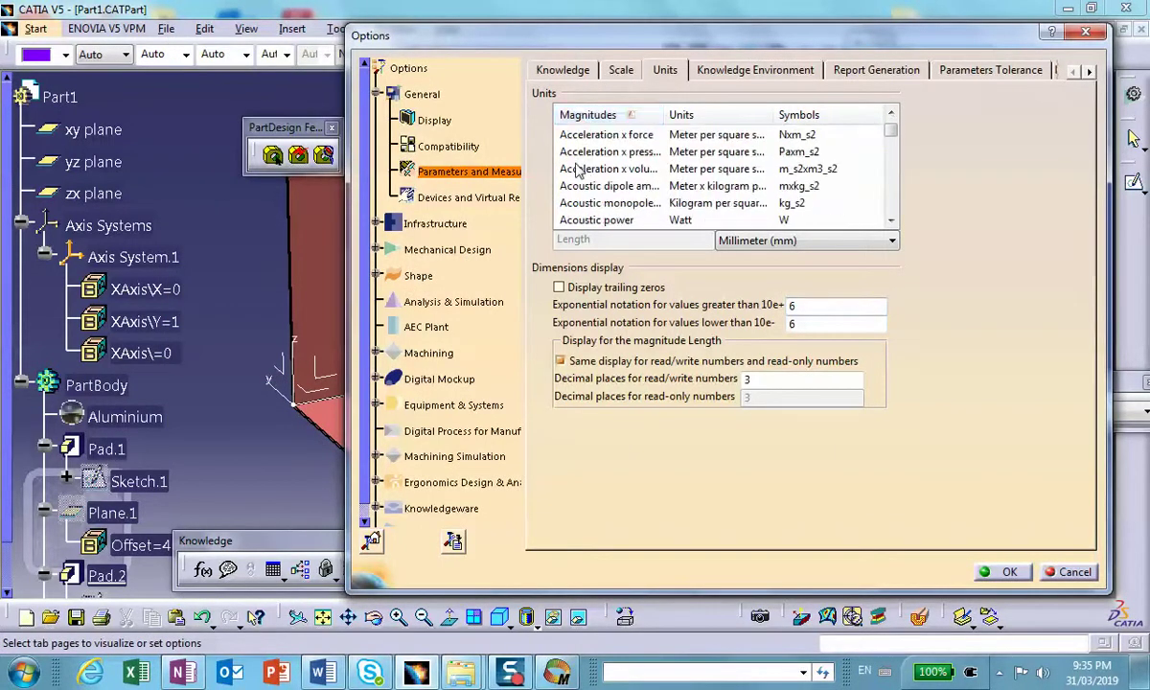
scroll(571, 165, down, 8)
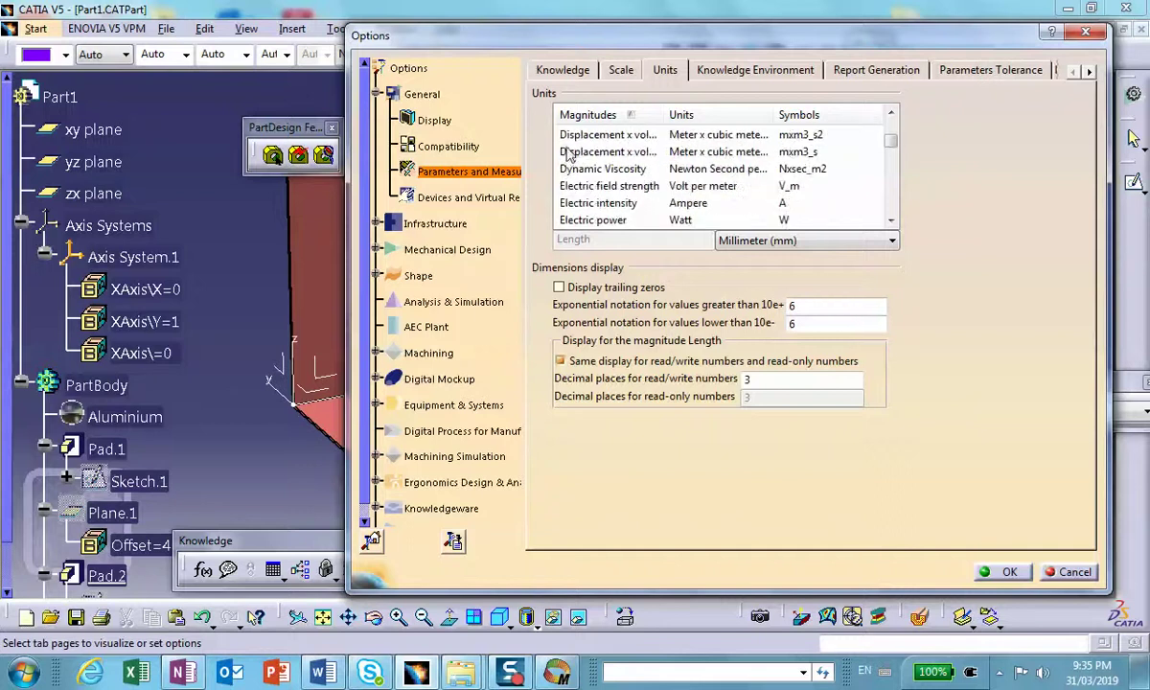
scroll(571, 155, down, 8)
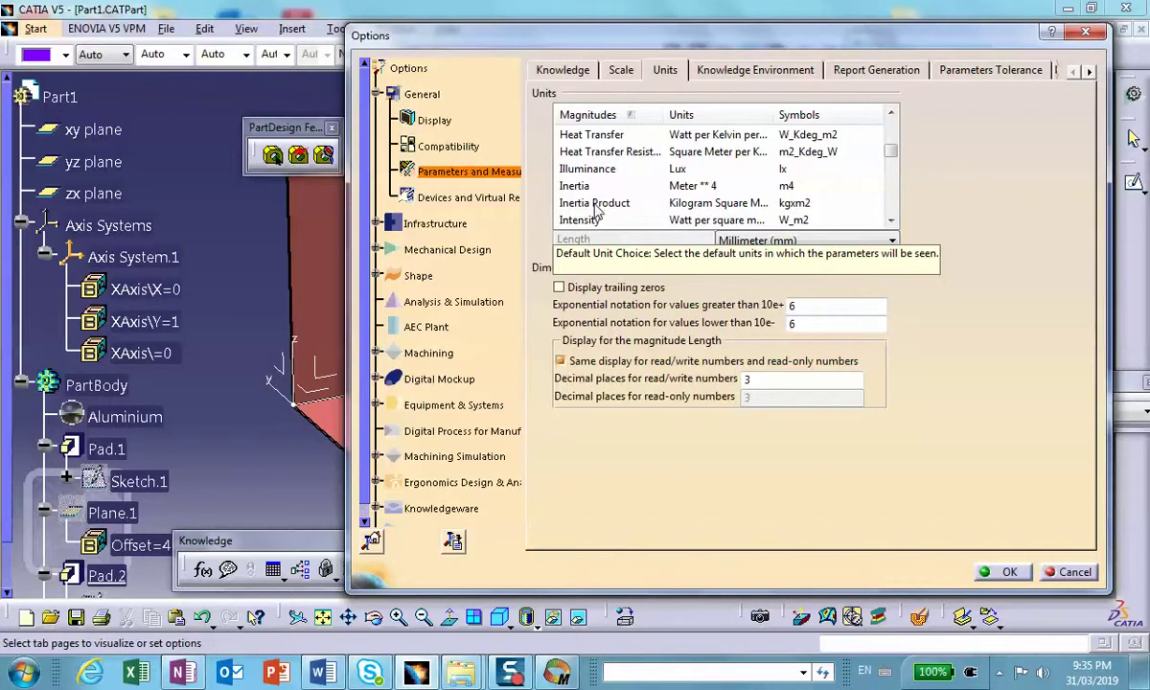
click(600, 211)
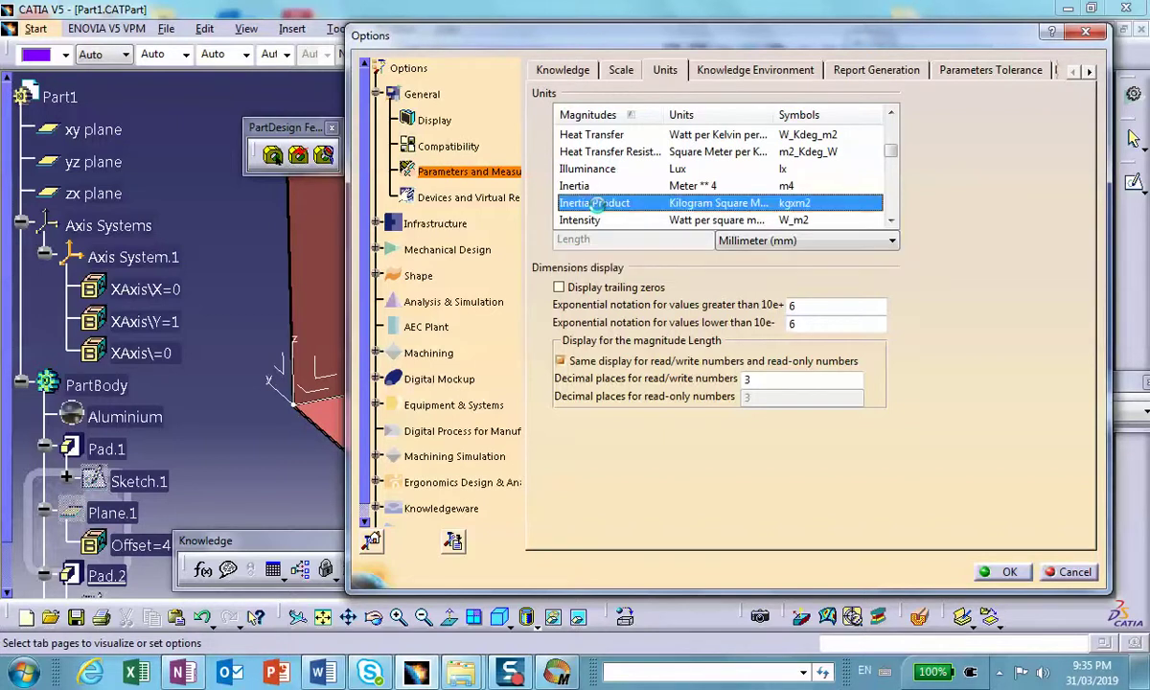
click(874, 242)
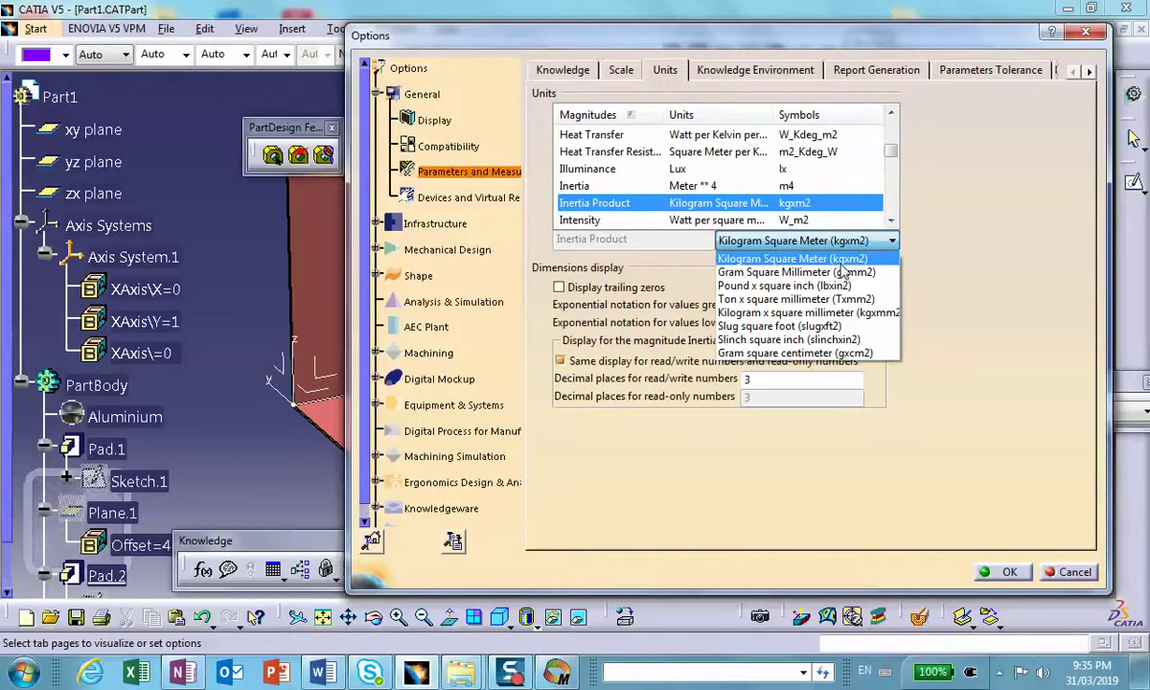
click(829, 314)
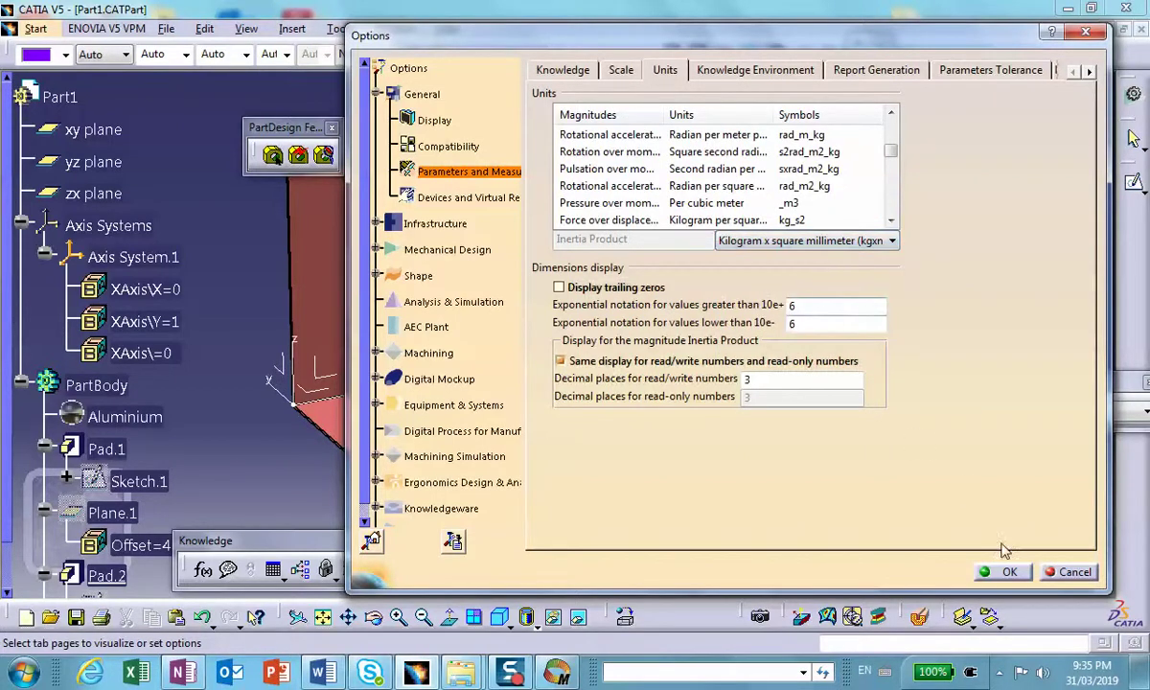
click(1013, 577)
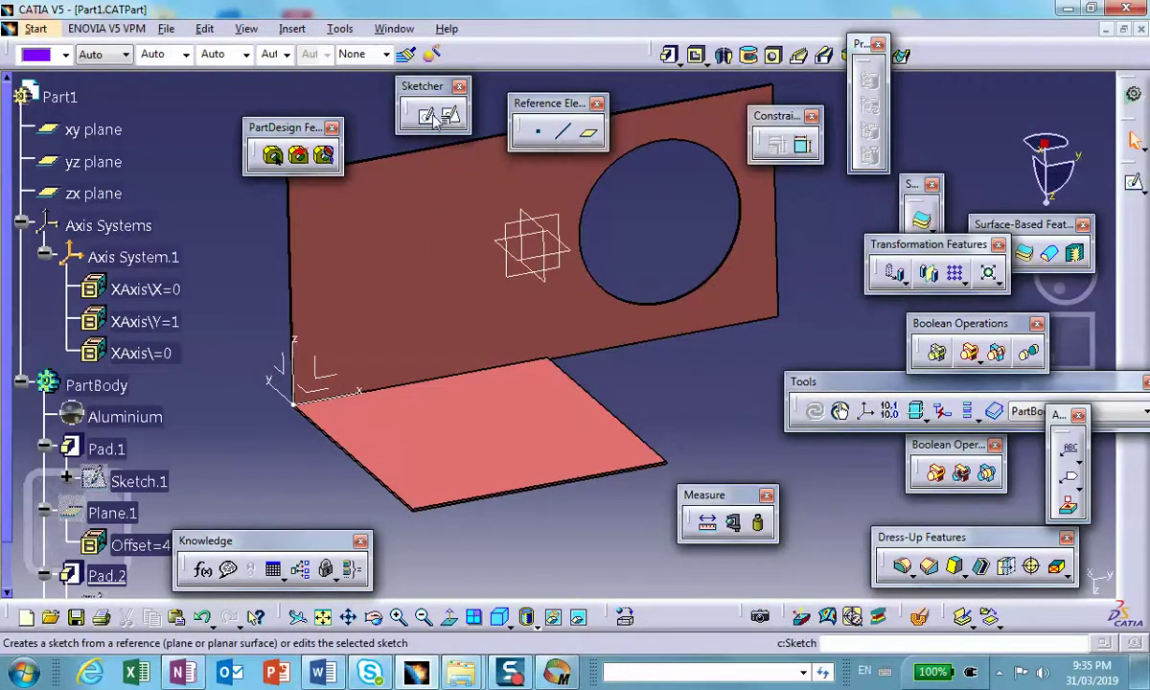
- Re-measure Part1's inertia in kgxmm2 (IoxG 1617.109, IoyG 1045.654, IozG 1732.035) and open the Inertia / Axis System tab
click(757, 522)
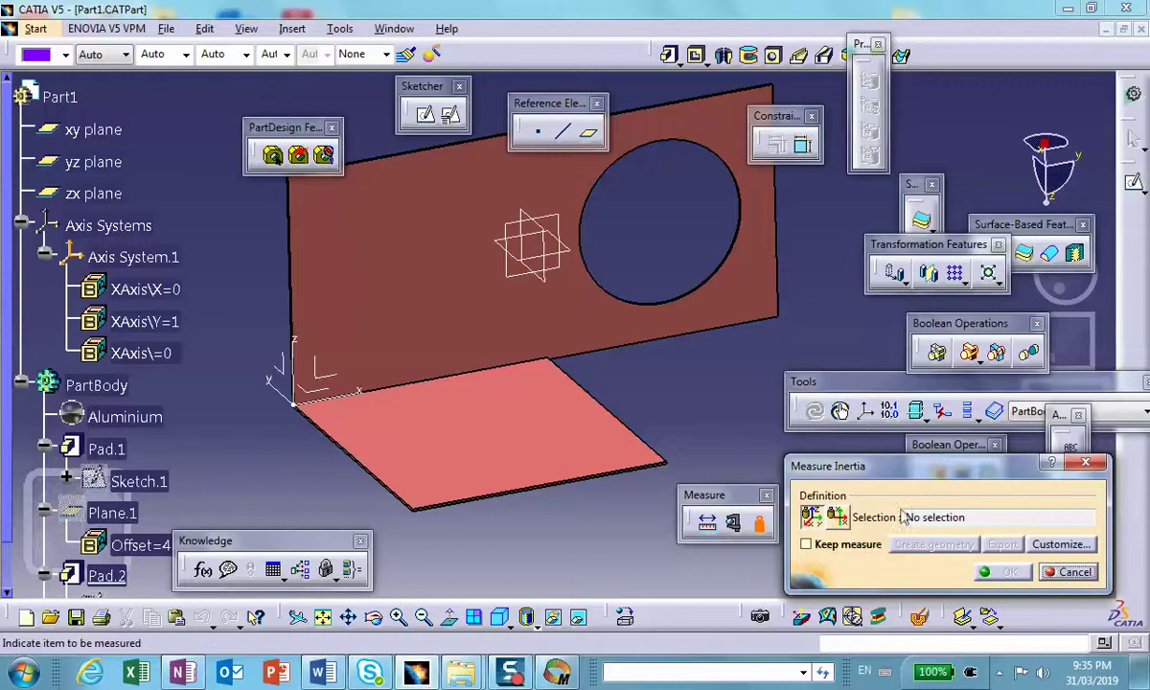
click(59, 97)
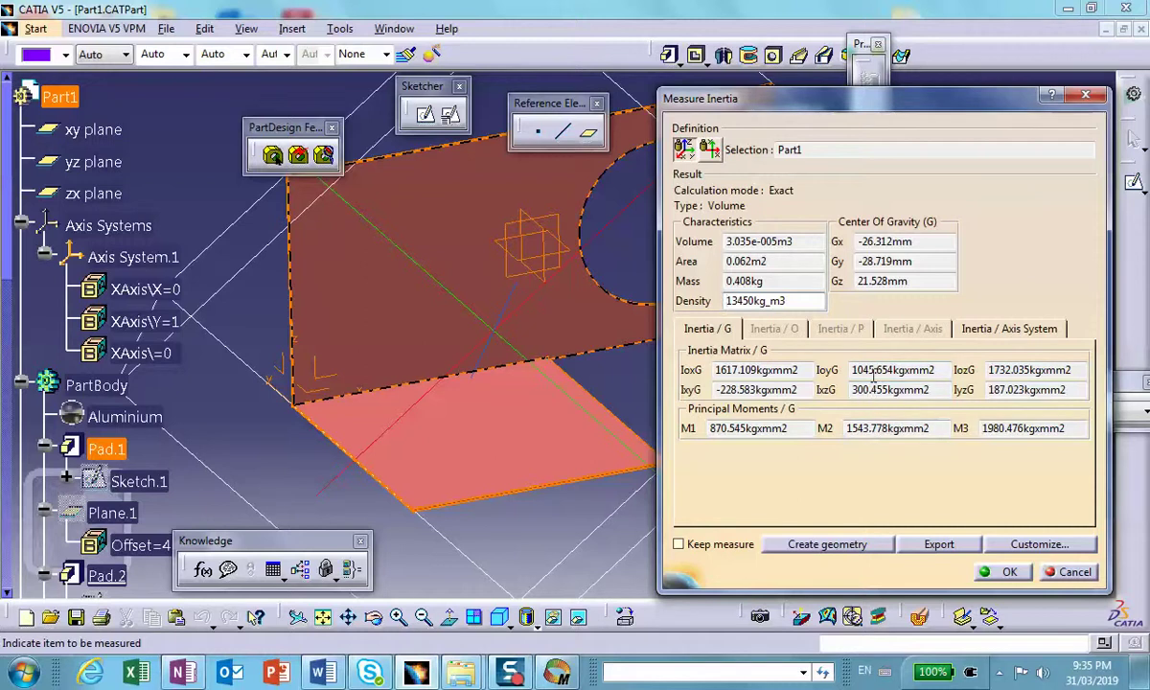
click(993, 329)
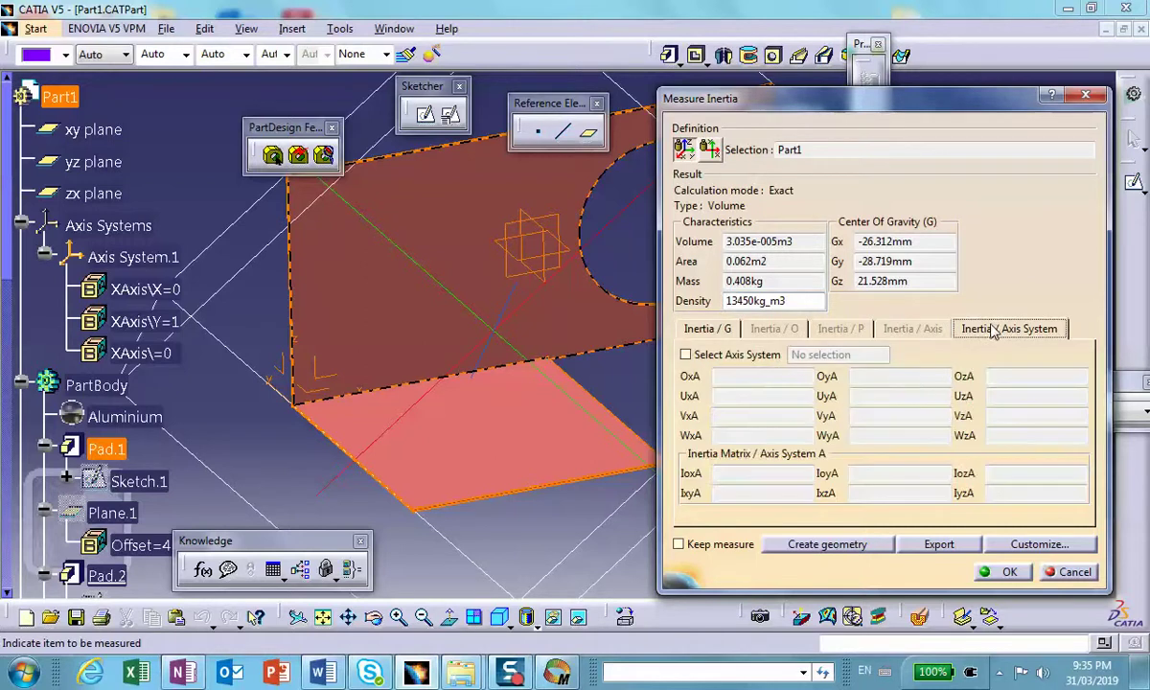
- Measure Part1's inertia about Axis System.1 in kgxmm2, then bring the Word solution forward
click(685, 355)
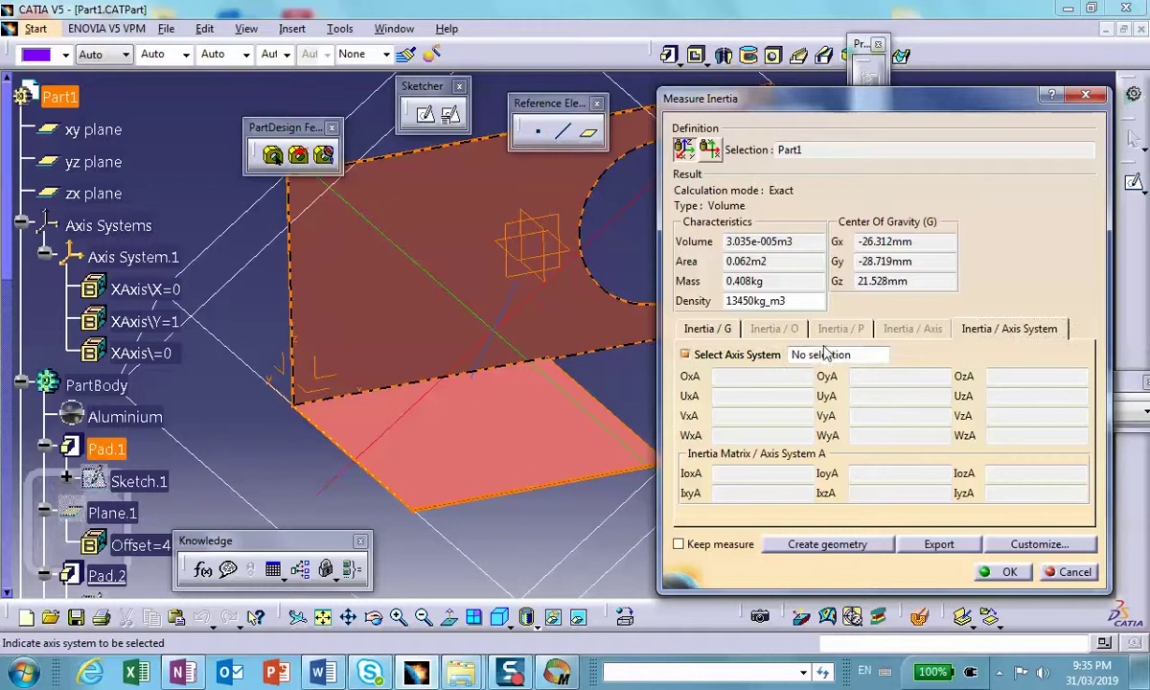
click(112, 256)
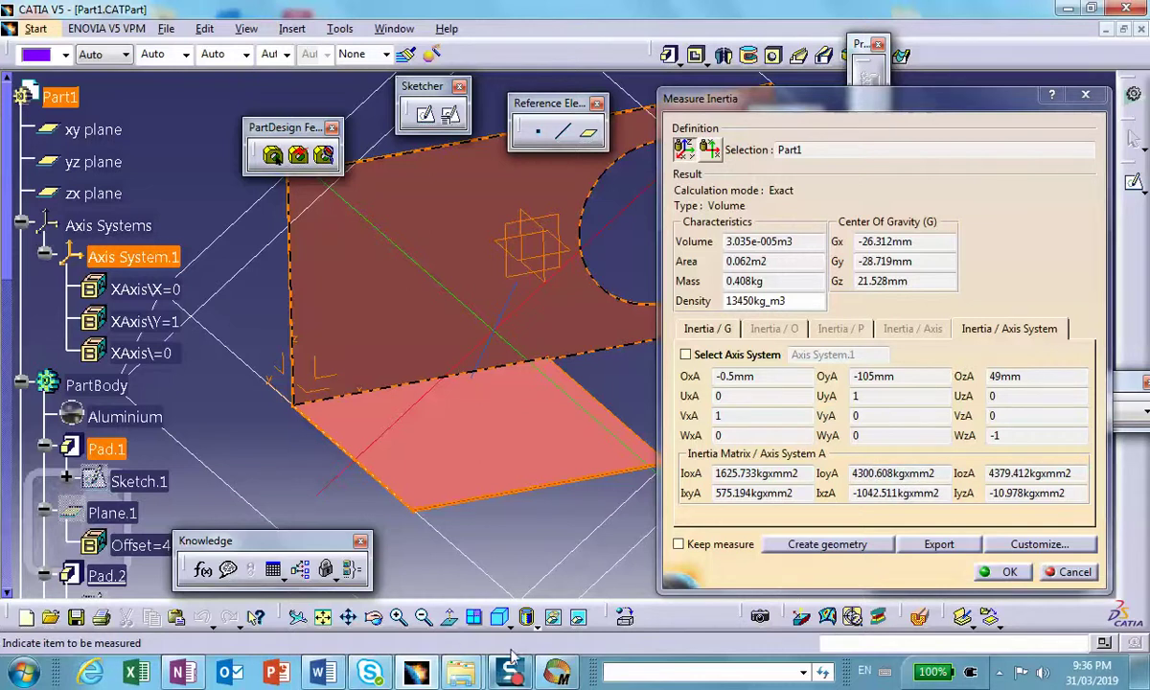
mouse_move(416, 675)
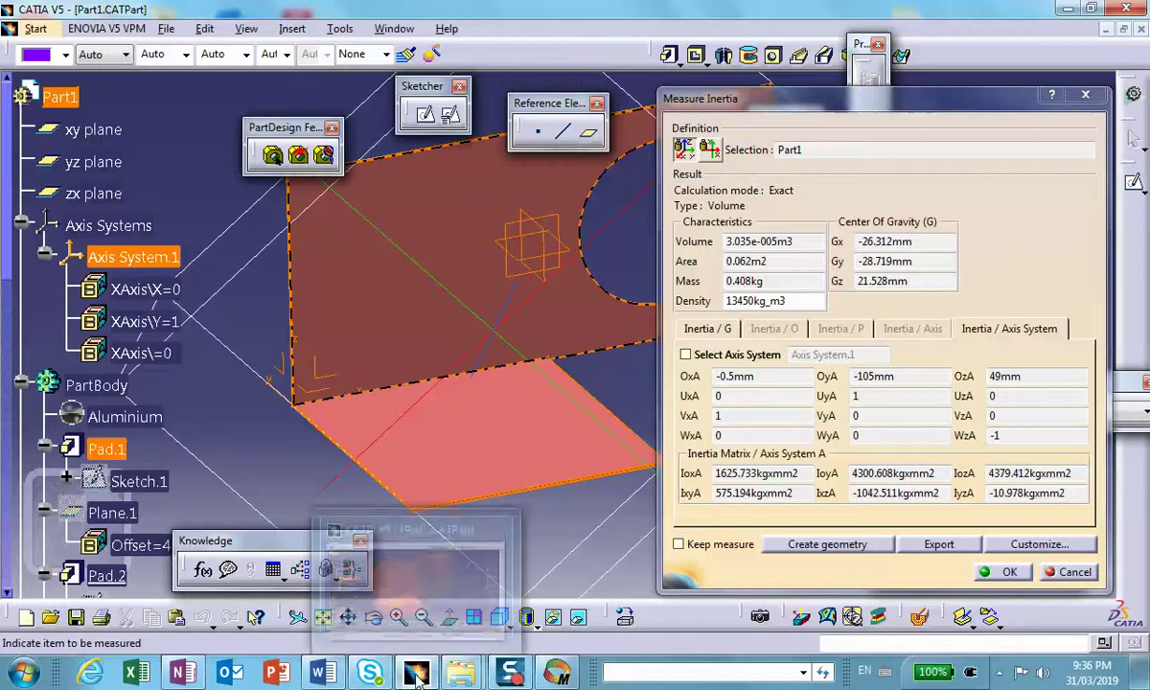
click(326, 673)
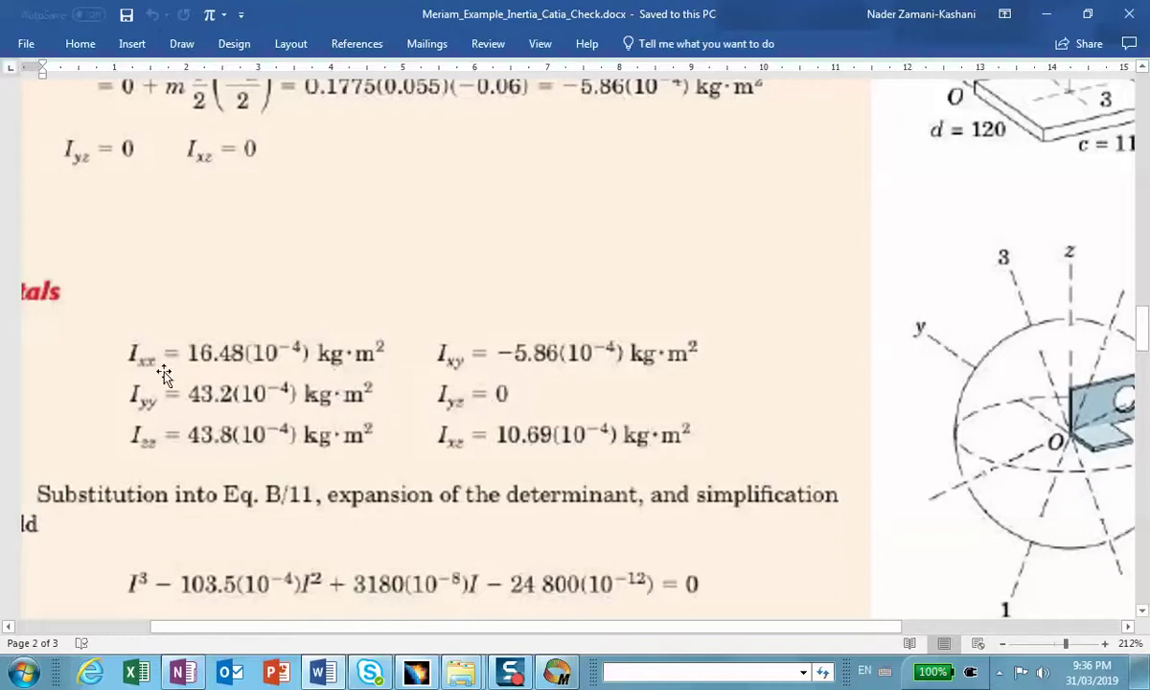
- Compare the textbook totals with CATIA's kgxmm2 results, ending on IoxA 1625.733, IoyA 4300.608, IozA 4379.412
click(417, 673)
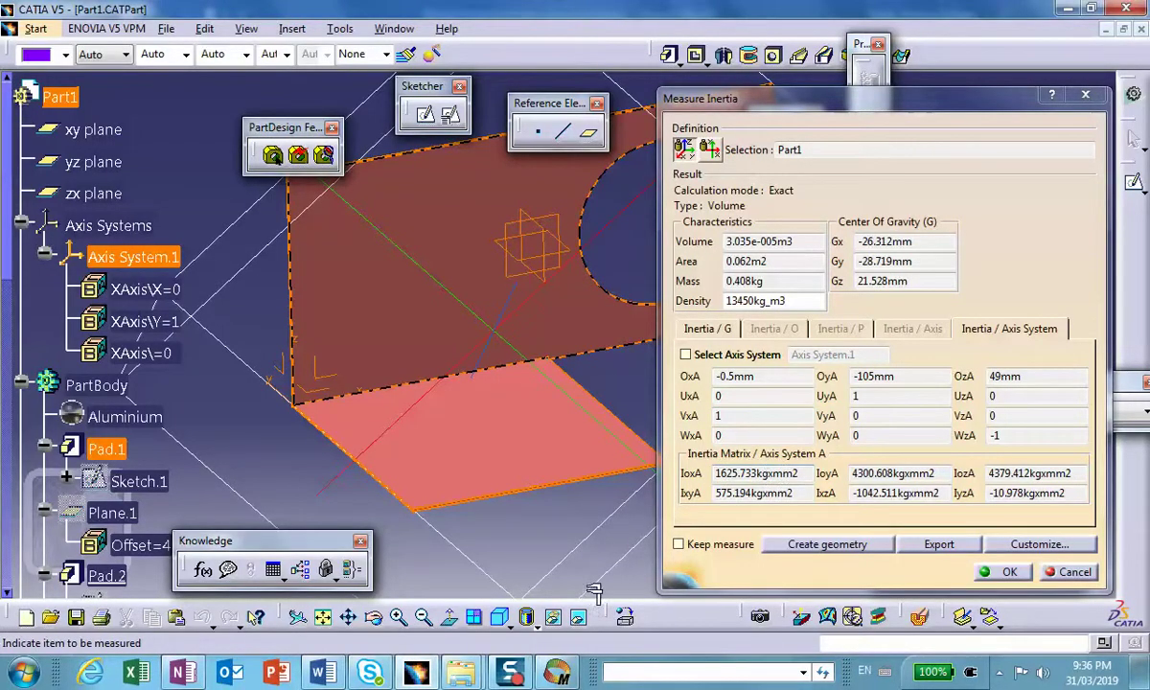
click(323, 672)
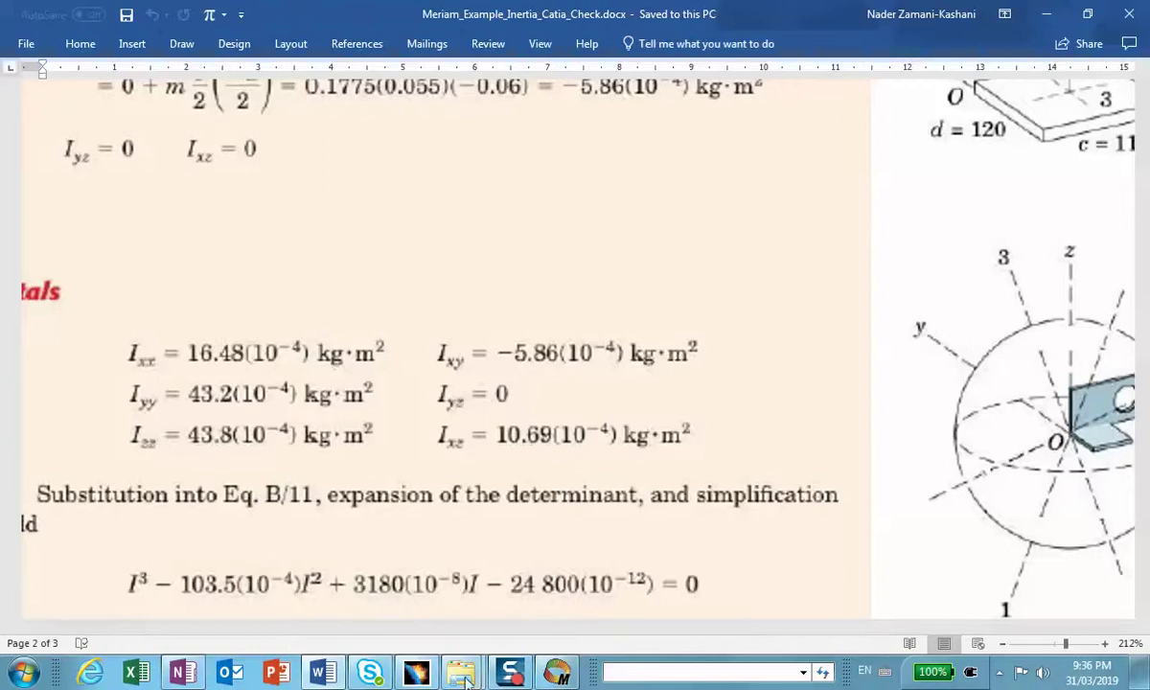
click(419, 670)
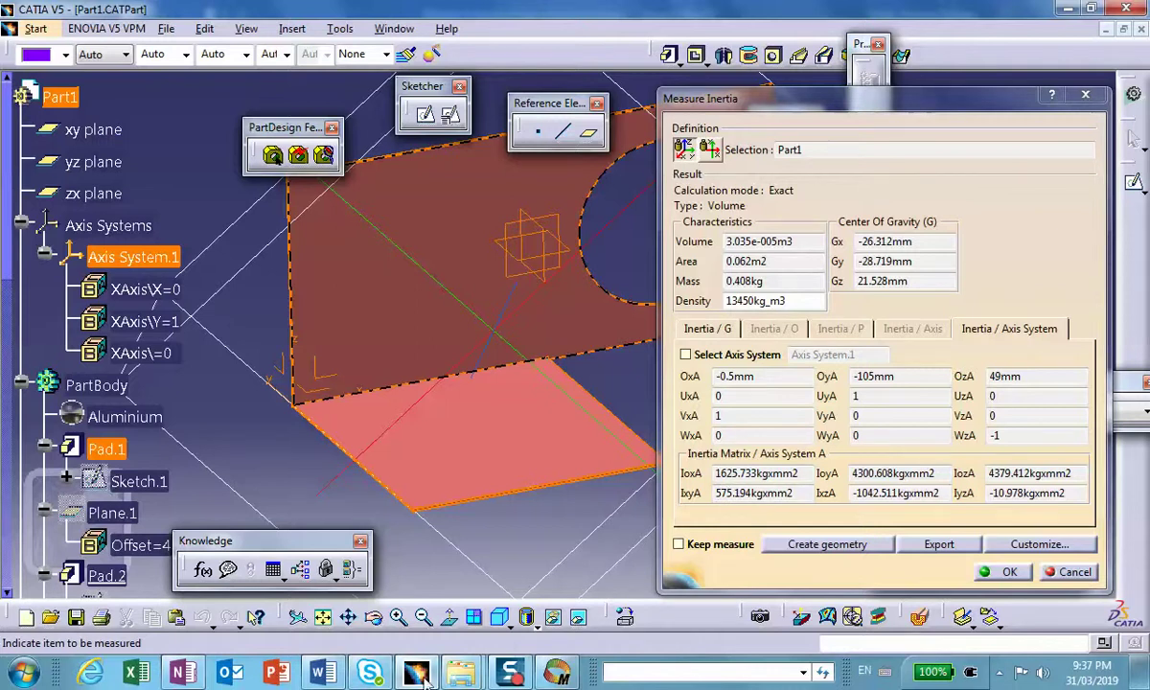
click(316, 608)
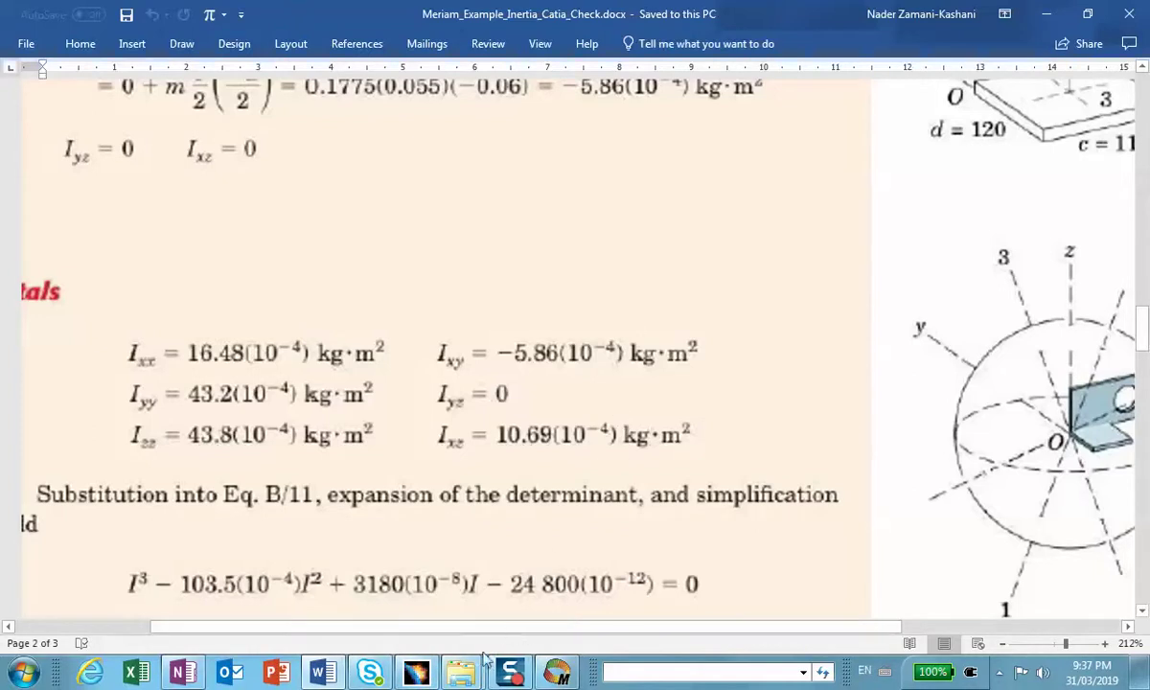
click(415, 674)
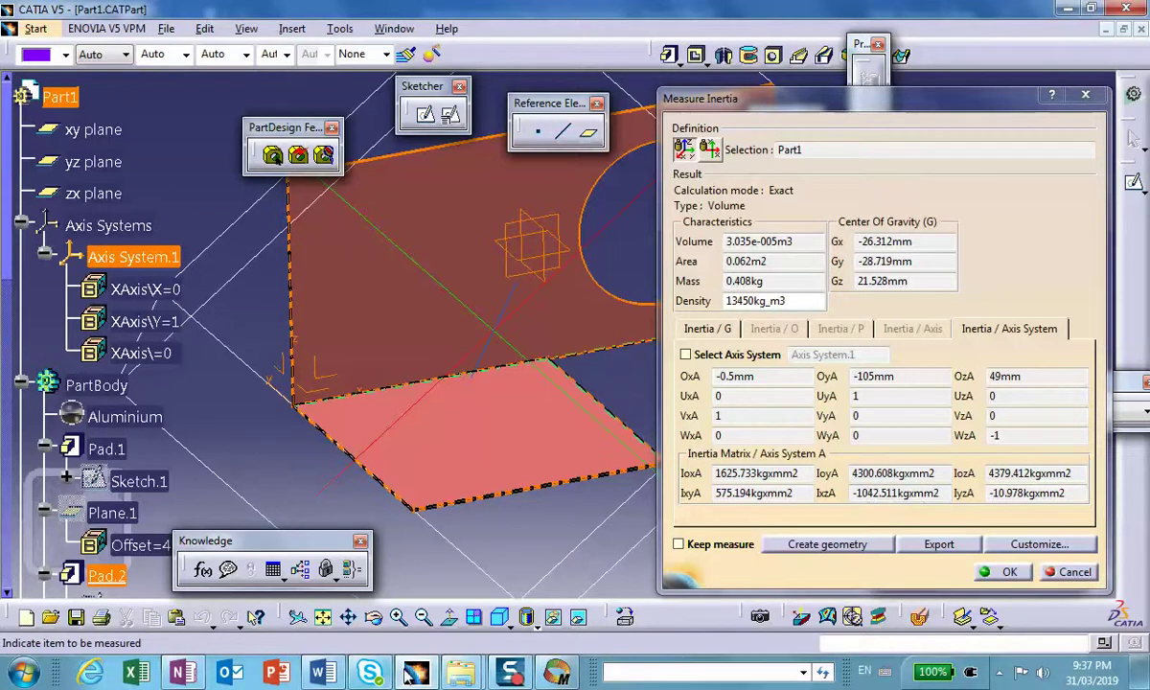
- Minimize the Word document to recheck CATIA's inertia results, then restore Meriam_Example_Inertia_Catia_Check.docx
click(323, 672)
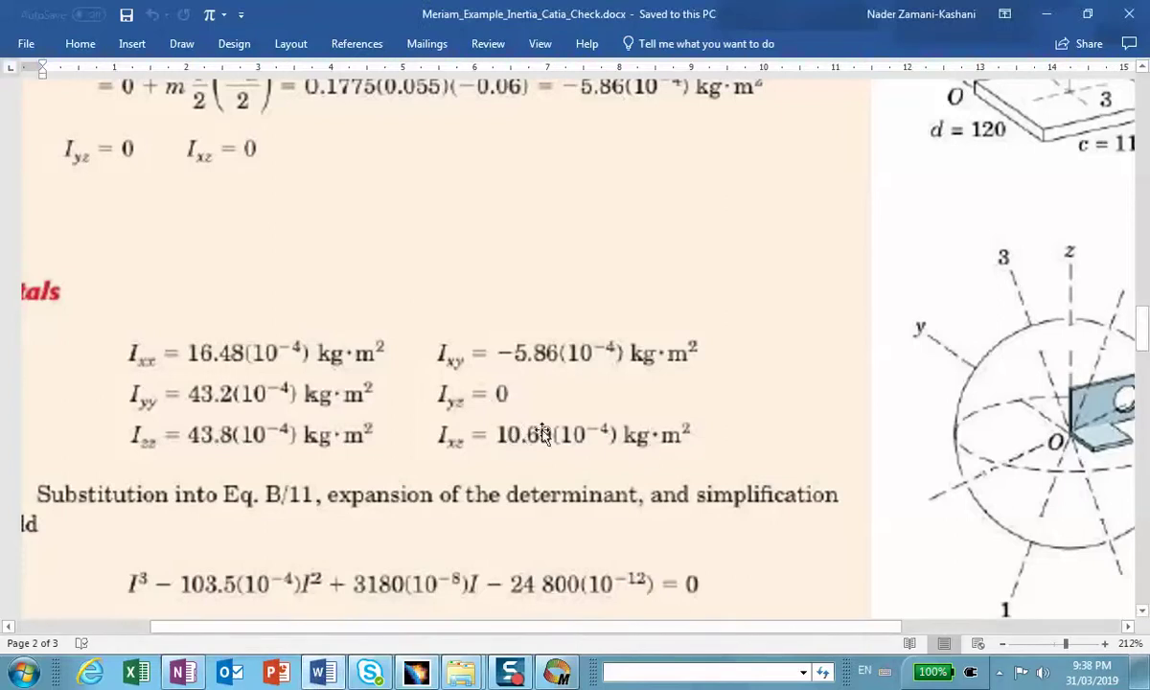
click(1047, 15)
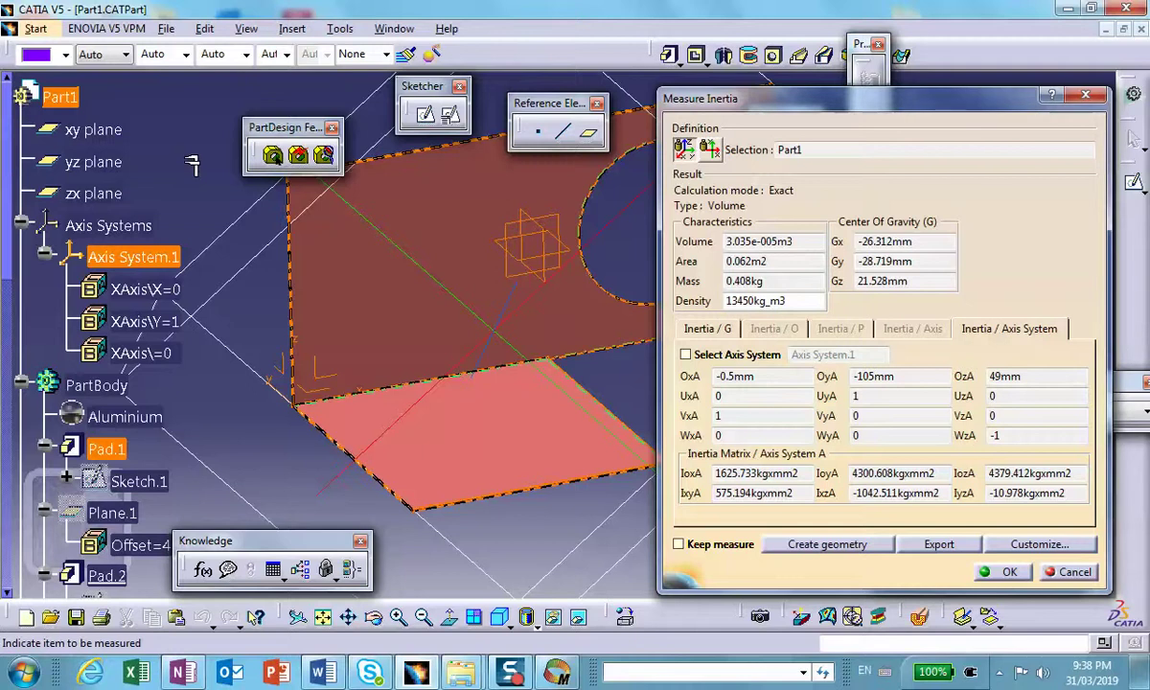
mouse_move(322, 670)
click(312, 609)
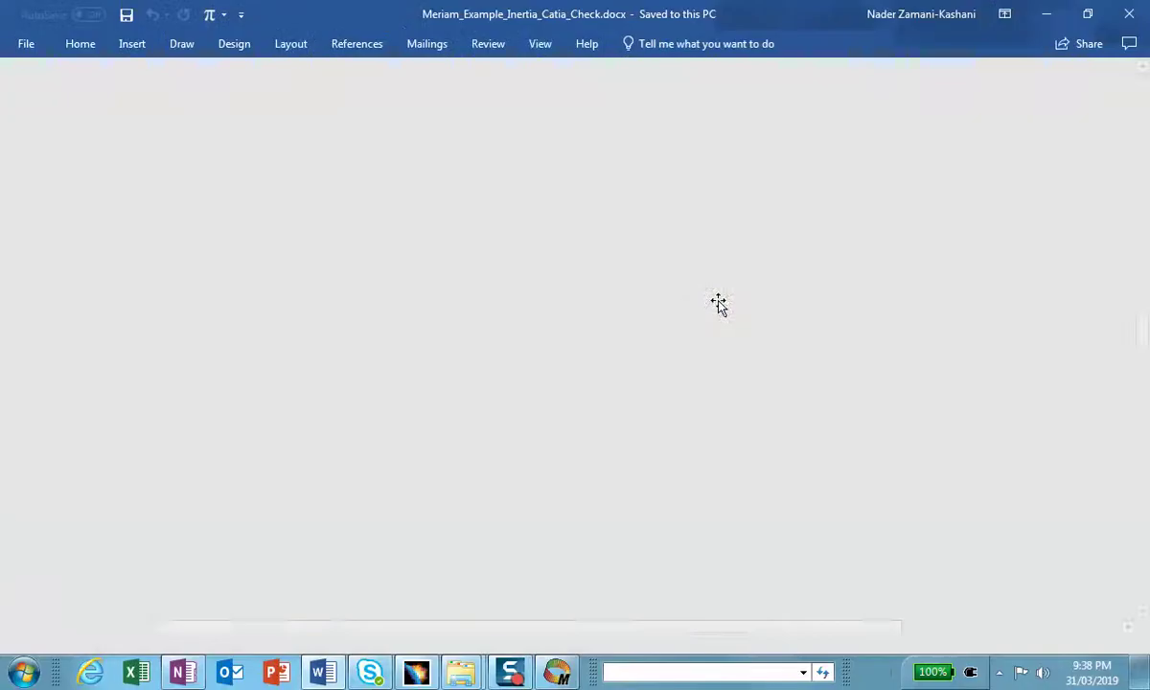
- Scroll Word back to Sample Problem B/5 and its bracket figure dimensioned 160, 120, 110, 50 mm
scroll(771, 309, up, 4)
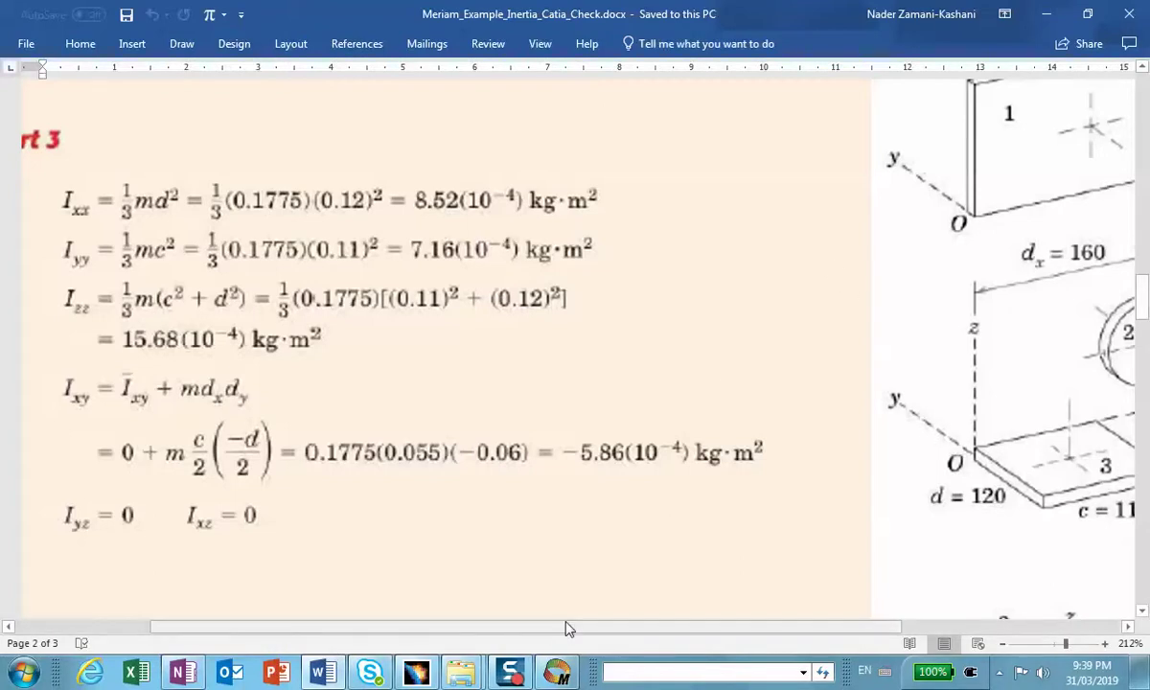
drag(566, 629, 783, 629)
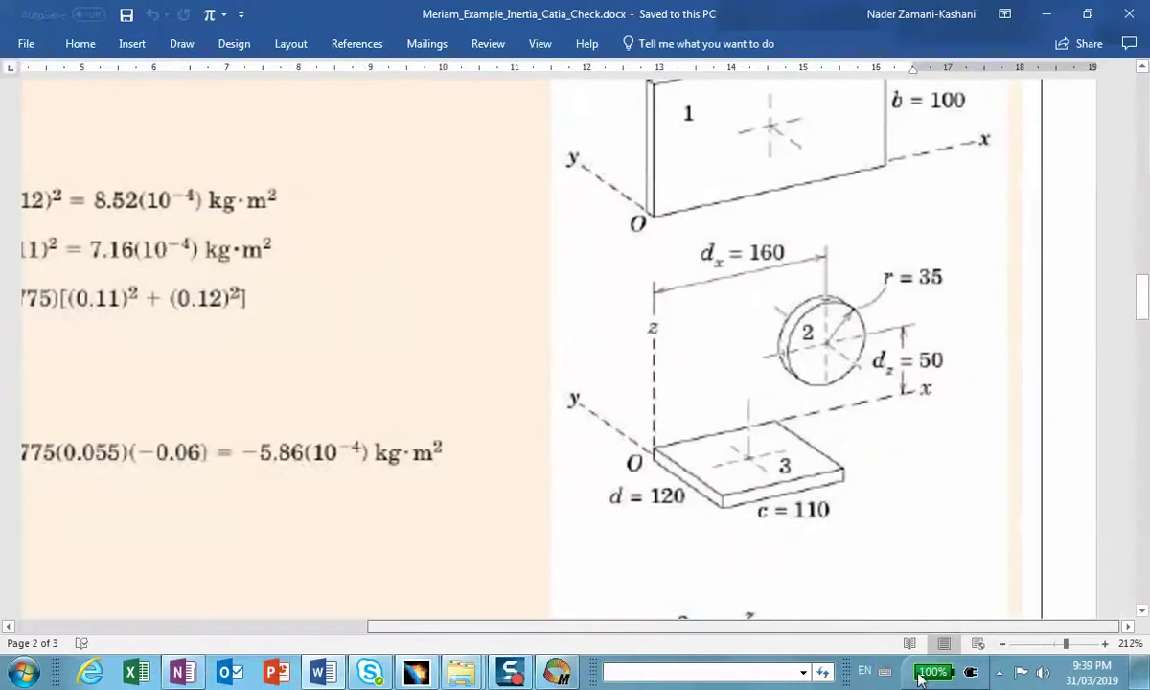
scroll(854, 460, up, 4)
scroll(853, 460, up, 15)
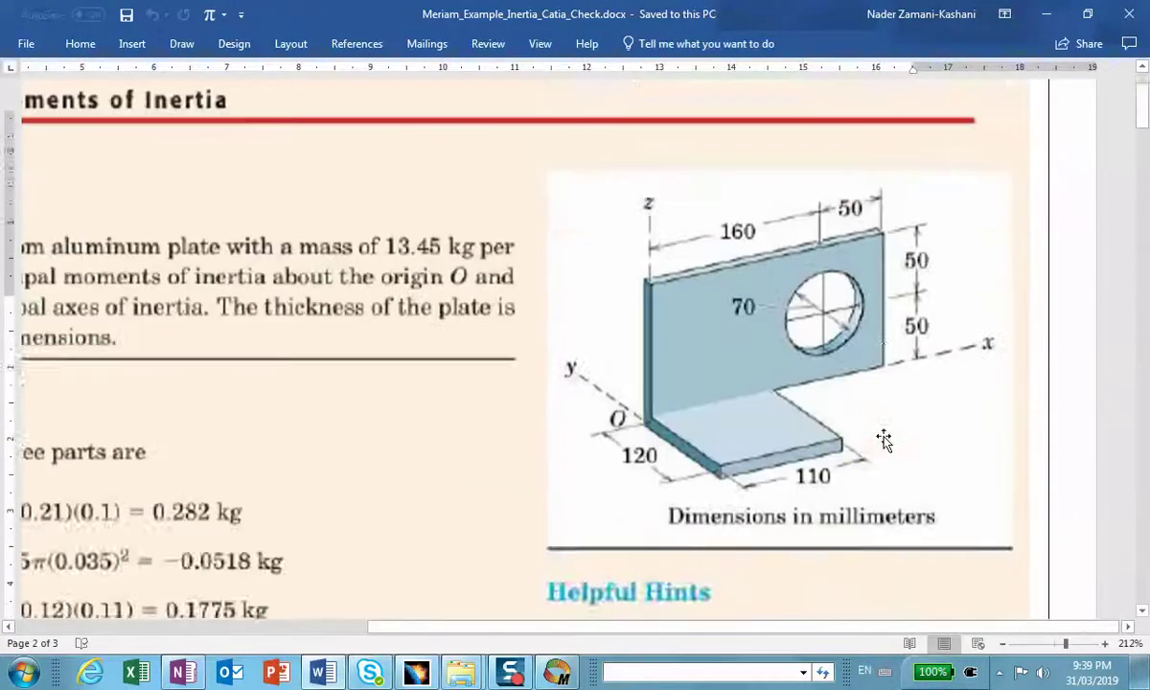
scroll(874, 431, down, 1)
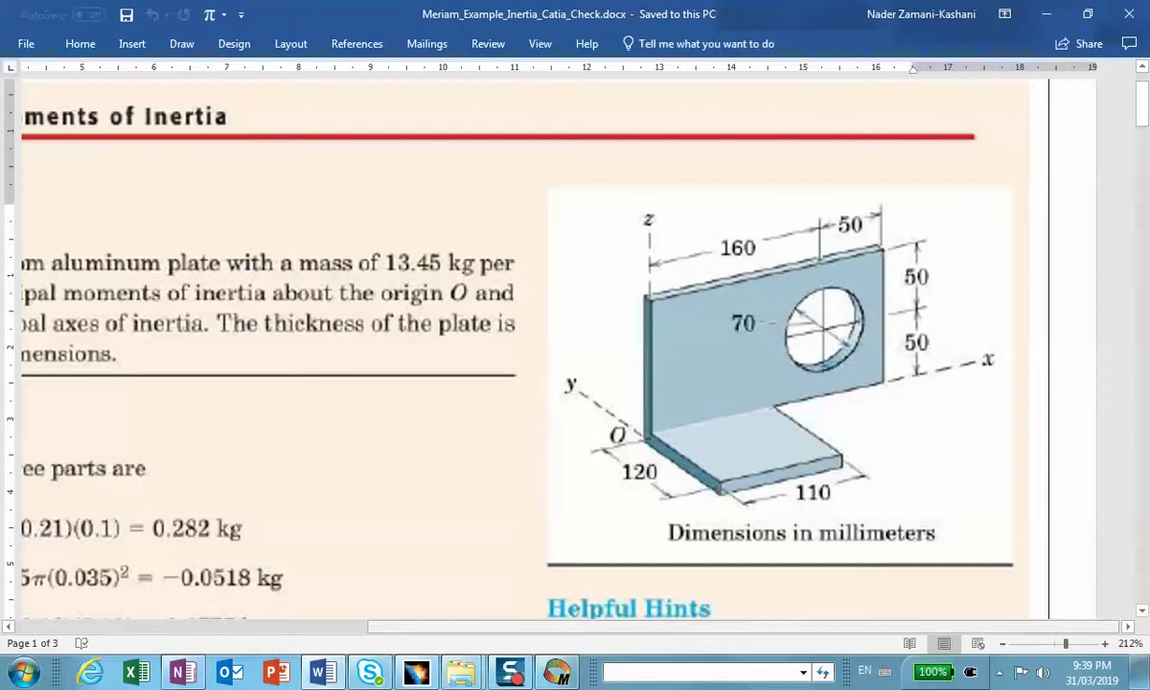
drag(783, 626, 412, 618)
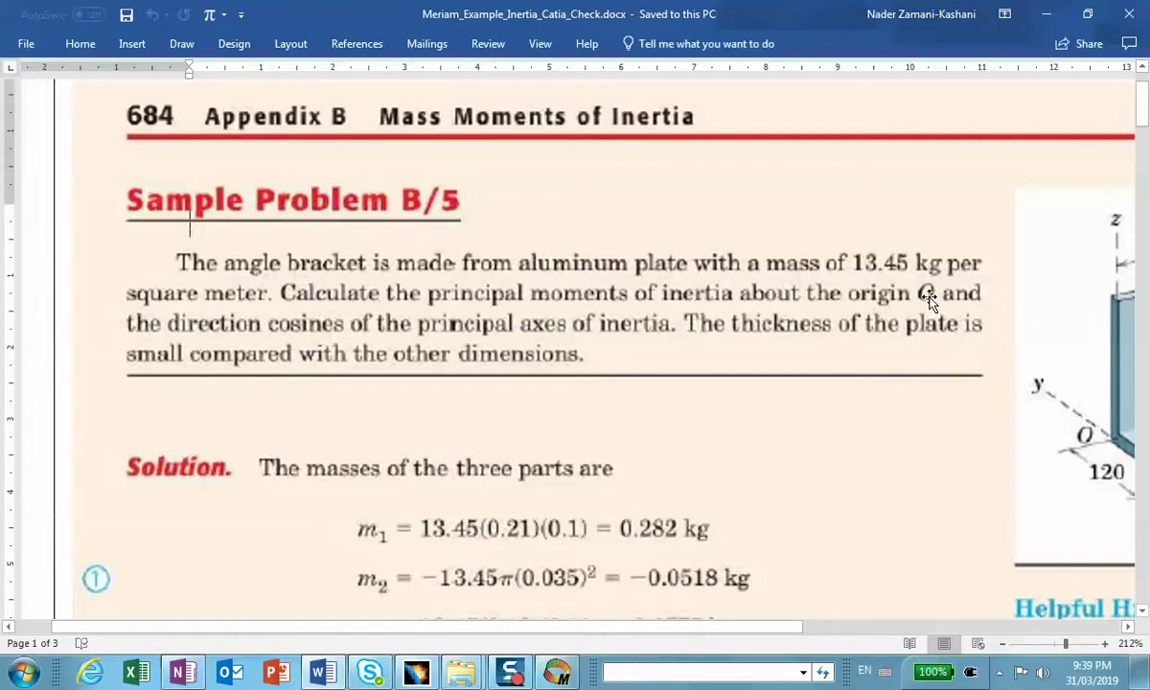
drag(718, 632, 811, 616)
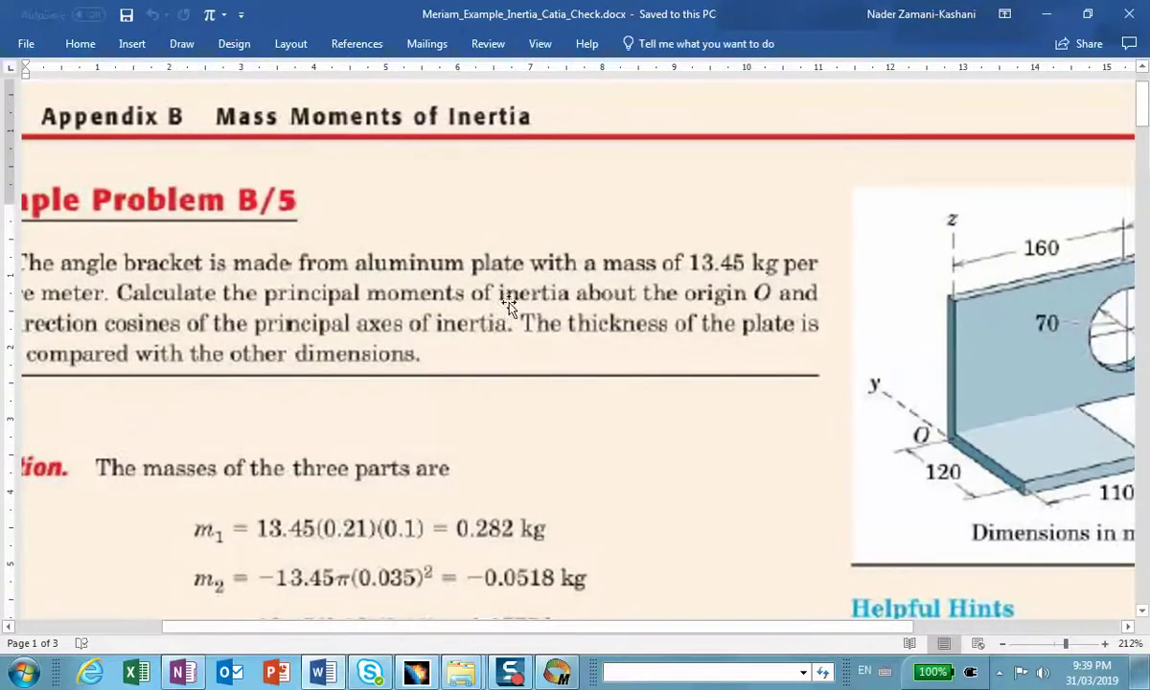
drag(677, 634, 805, 226)
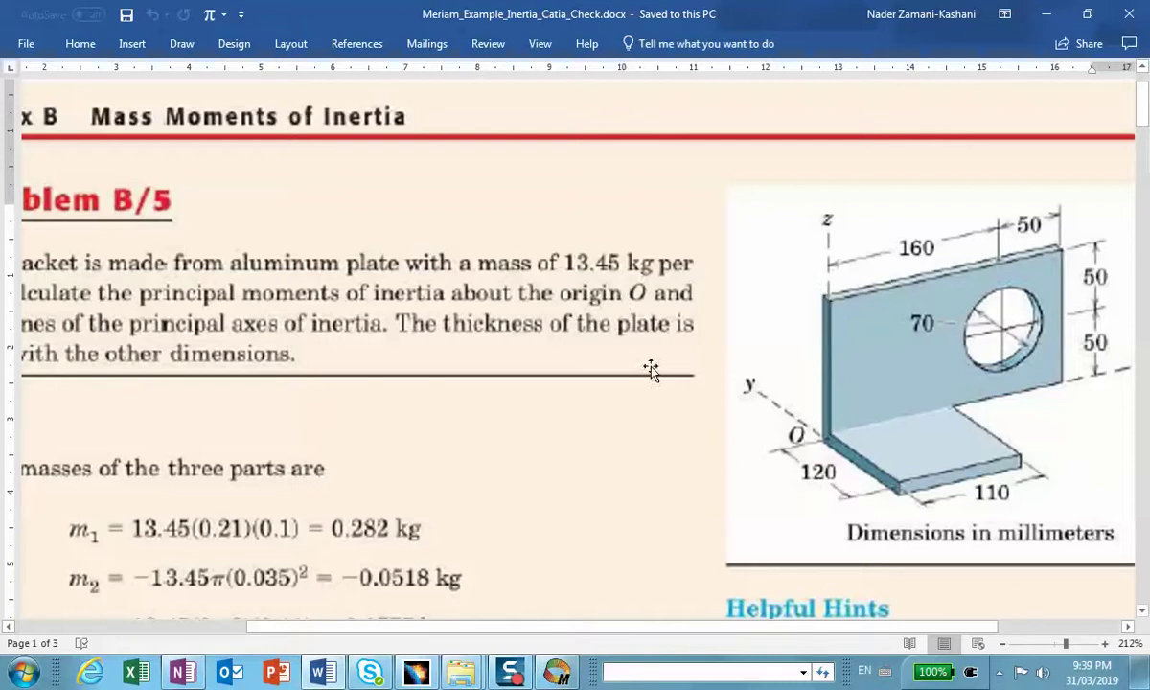
drag(1143, 105, 1144, 164)
drag(702, 631, 543, 630)
scroll(530, 410, down, 5)
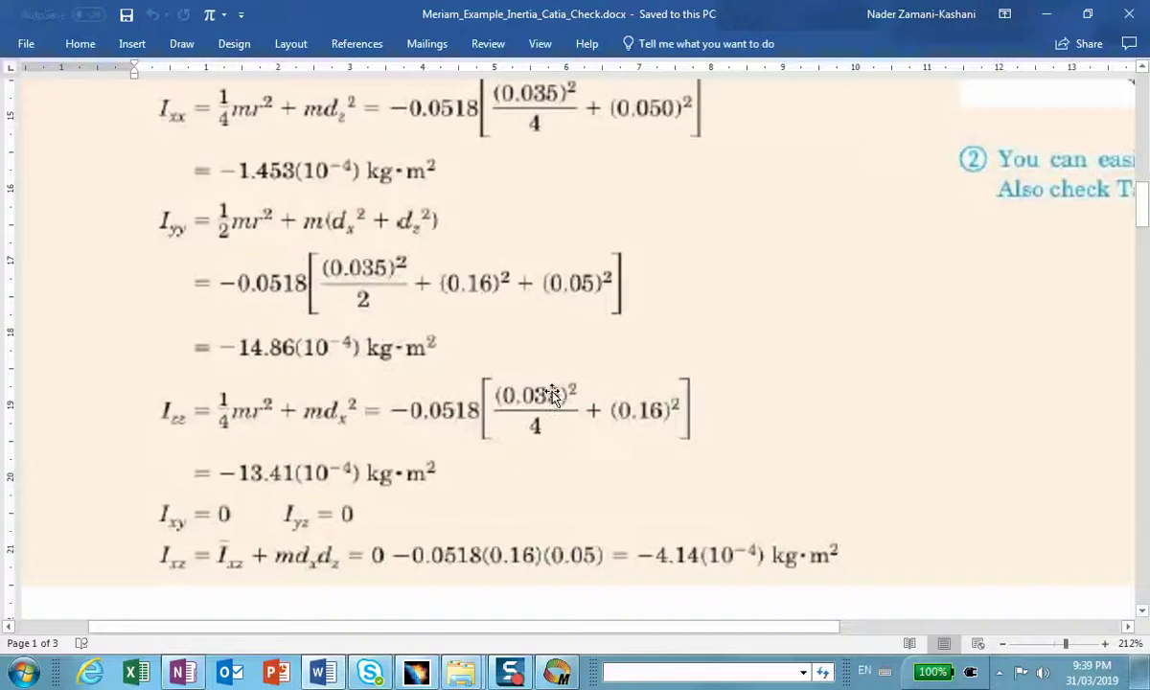
scroll(552, 393, down, 1)
scroll(552, 393, up, 1)
scroll(554, 391, down, 1)
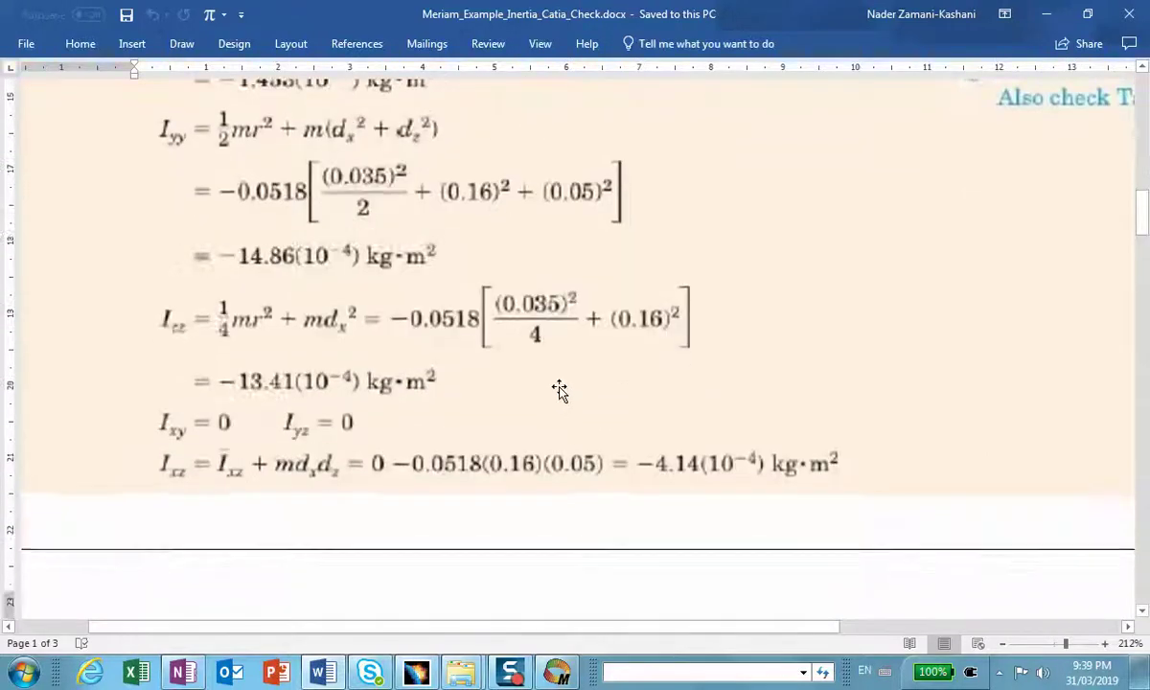
scroll(558, 388, up, 10)
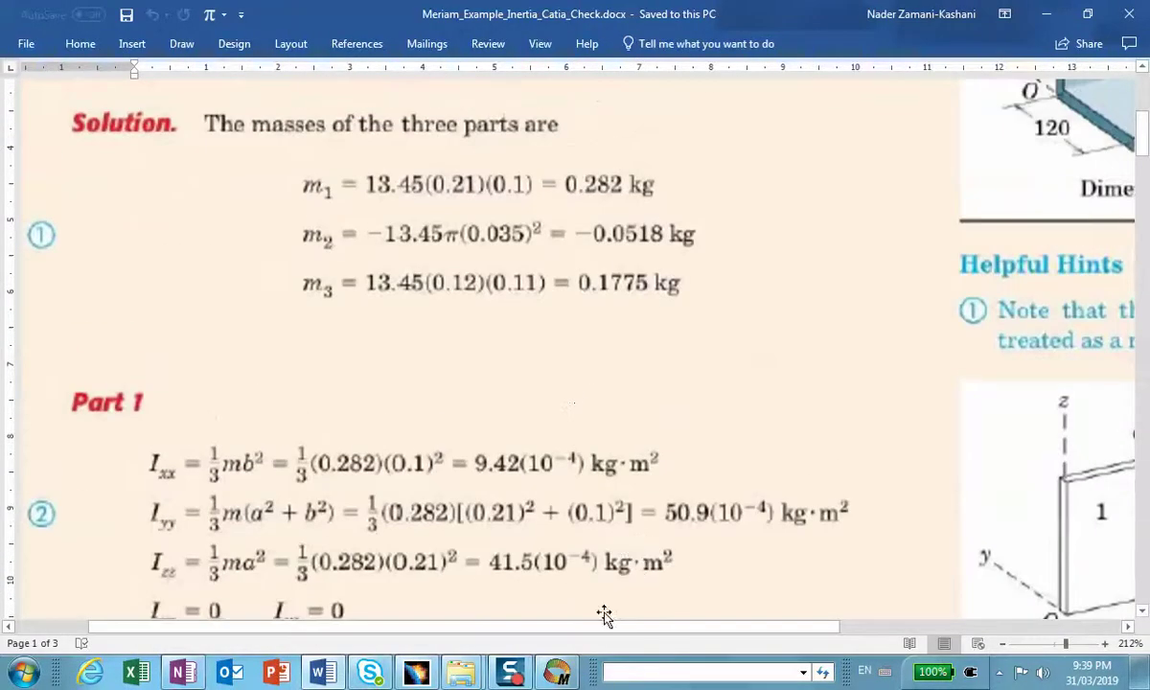
scroll(606, 615, right, 5)
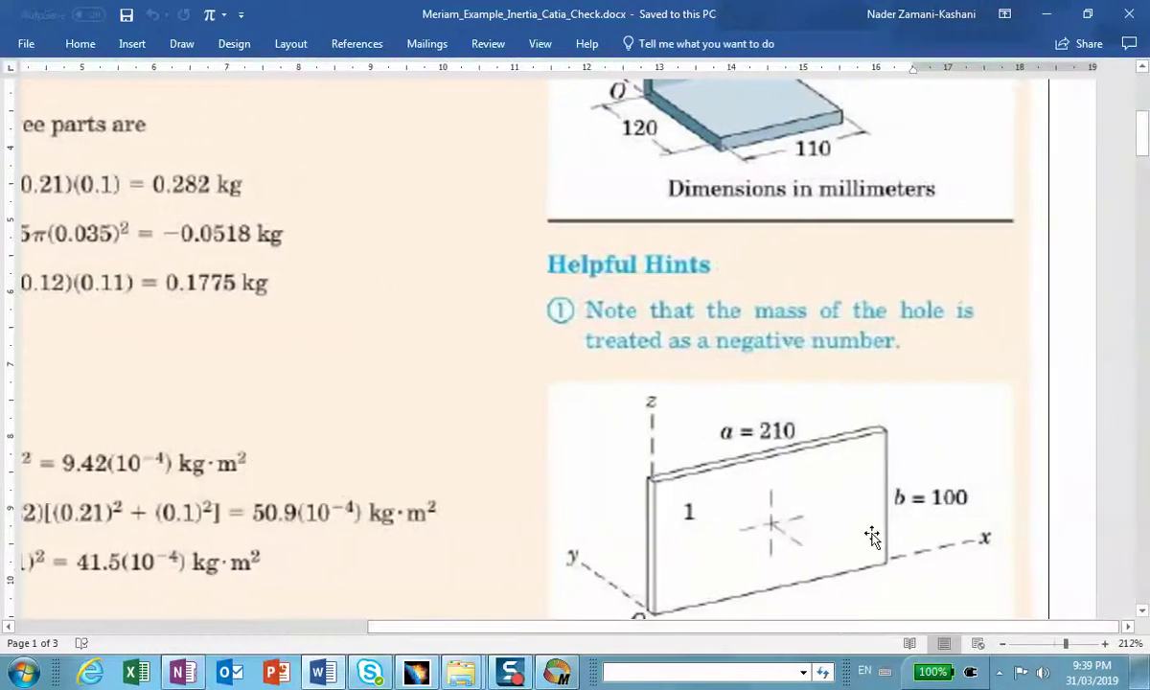
scroll(867, 552, up, 4)
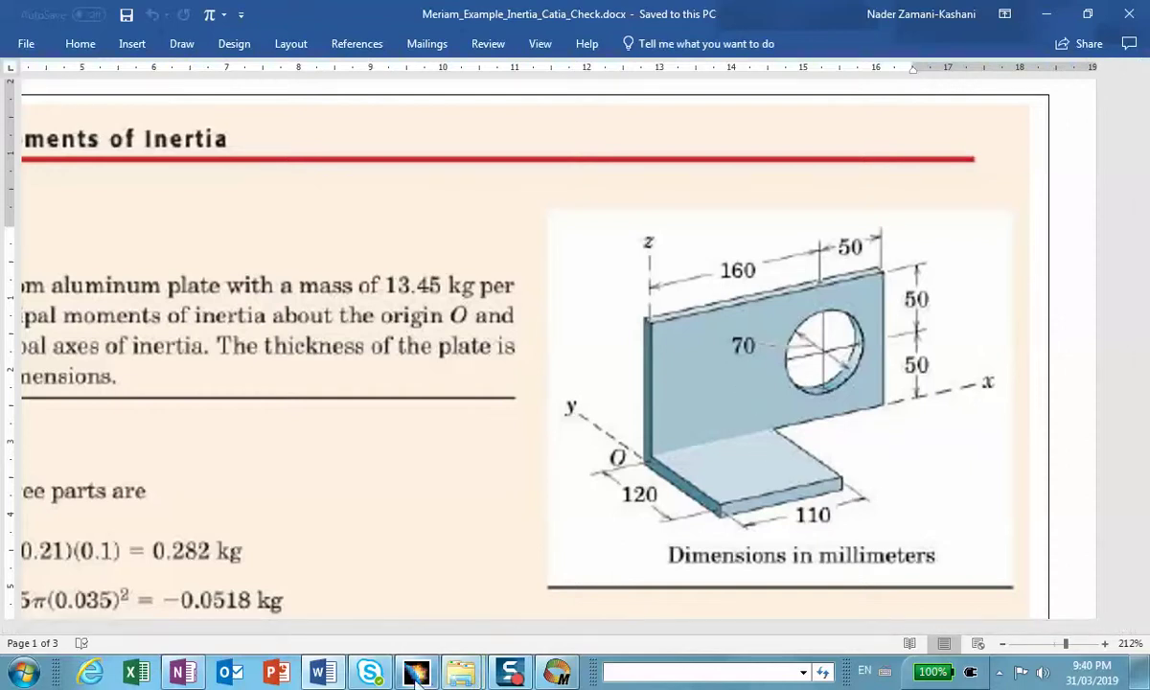
- View the inertia about the centre of gravity, then return to Axis System.1 values (IoxA 1625.733 kgxmm2)
mouse_move(417, 675)
click(407, 613)
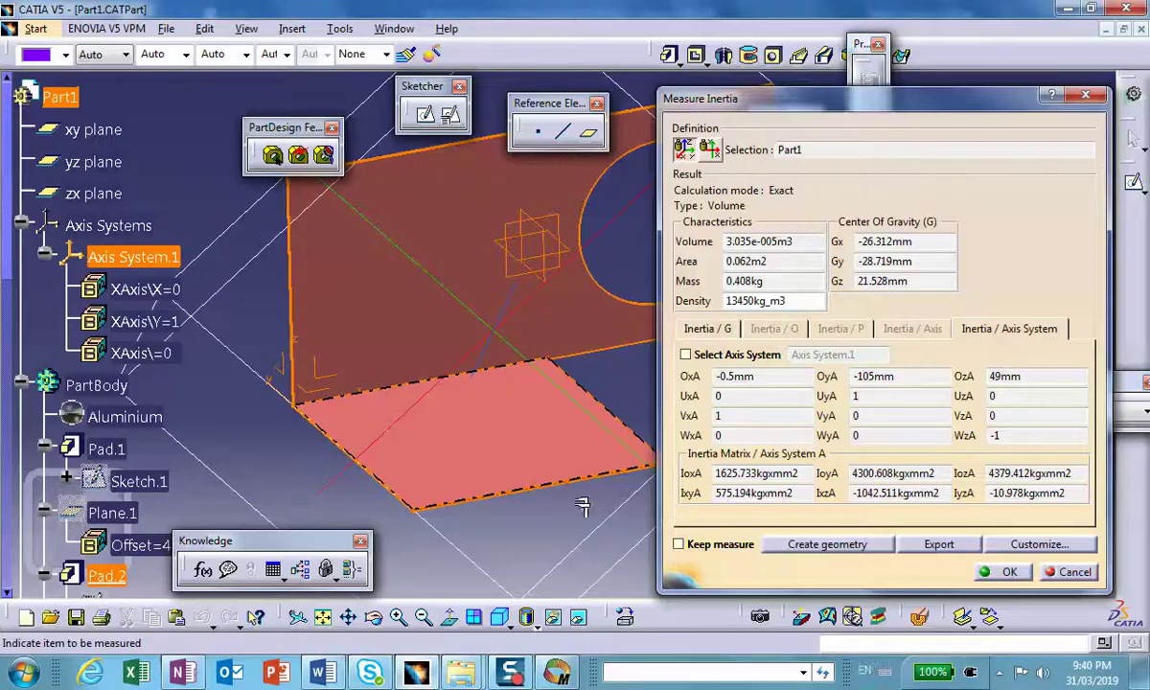
click(709, 329)
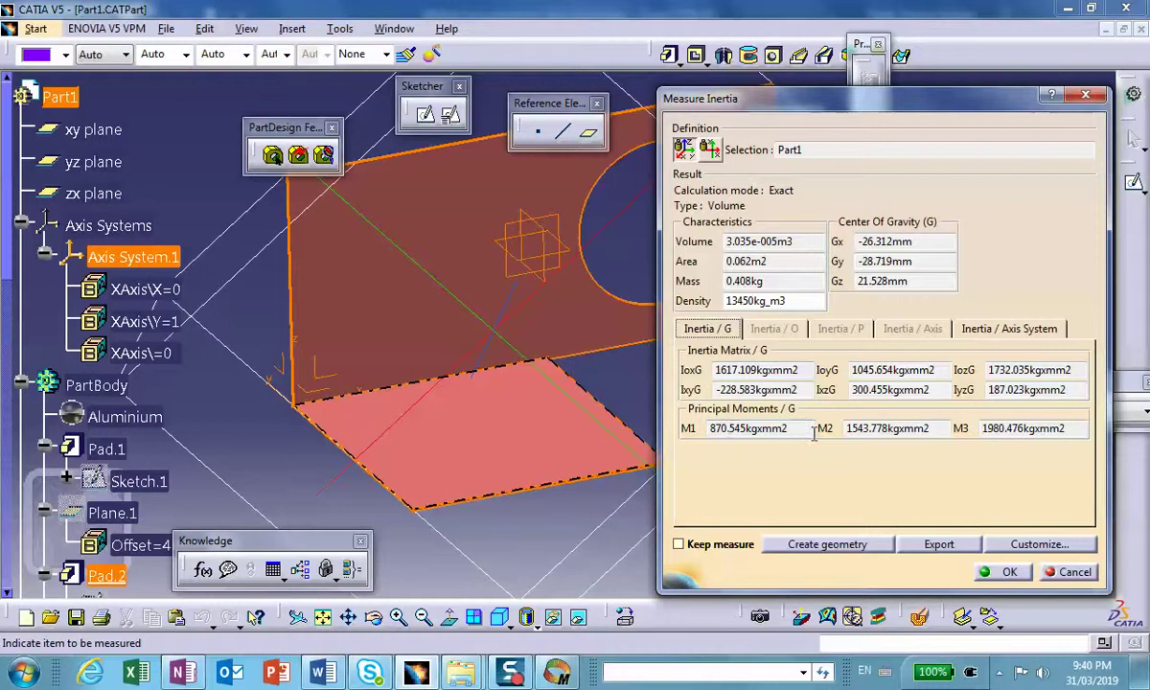
click(970, 329)
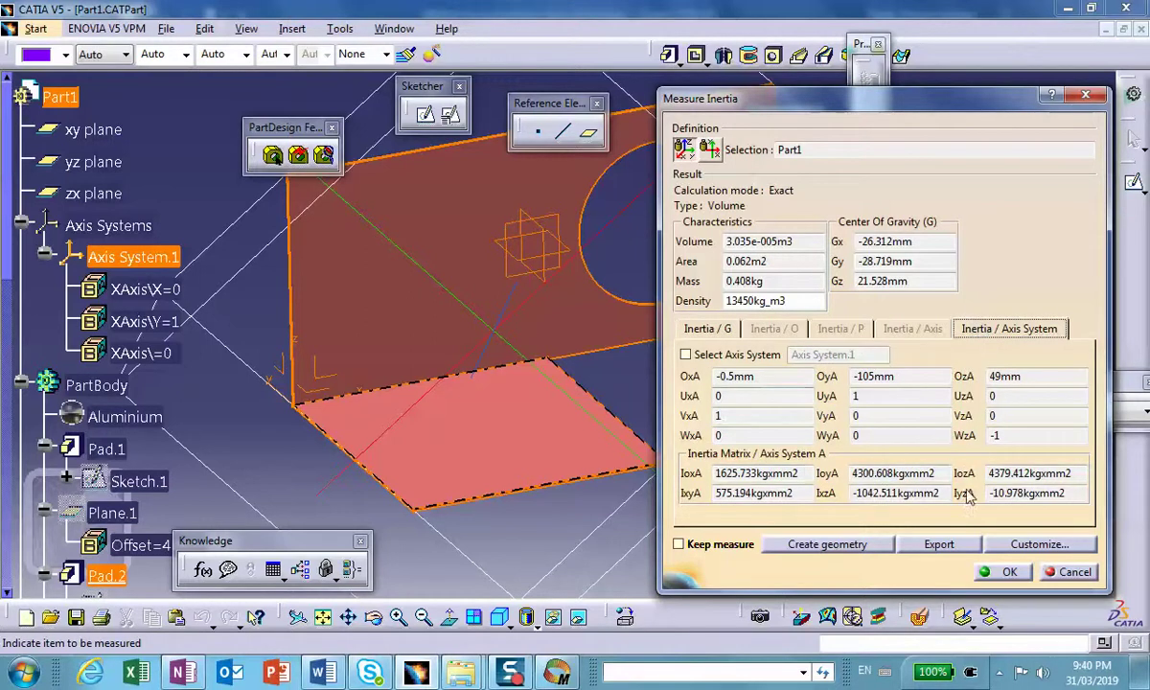